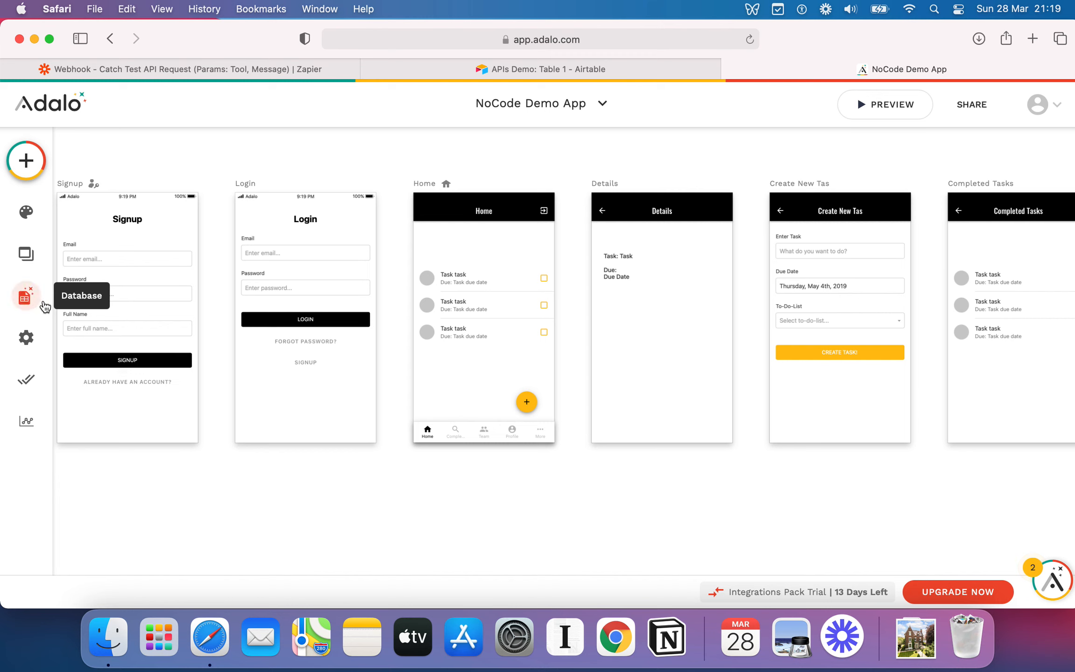
Open the database panel and review the app's collections, including the External Collections section.
{"action": "left_click", "coordinate": [23, 299]}
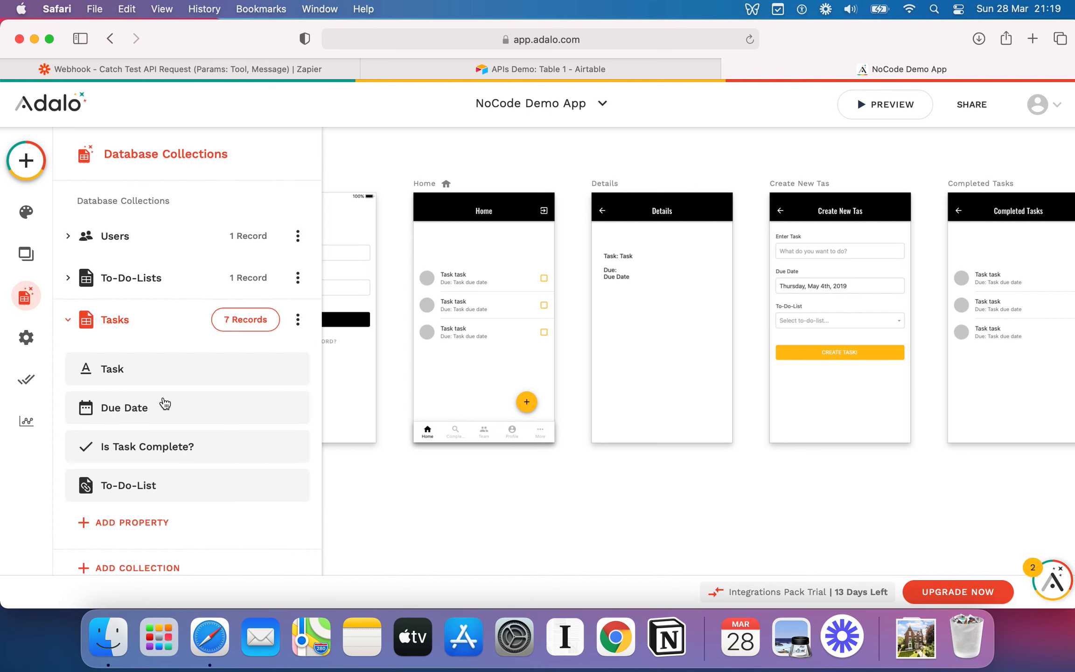
{"action": "scroll", "coordinate": [163, 406], "scroll_direction": "down", "scroll_amount": 8}
{"action": "left_click_drag", "start_coordinate": [96, 341], "coordinate": [185, 347]}
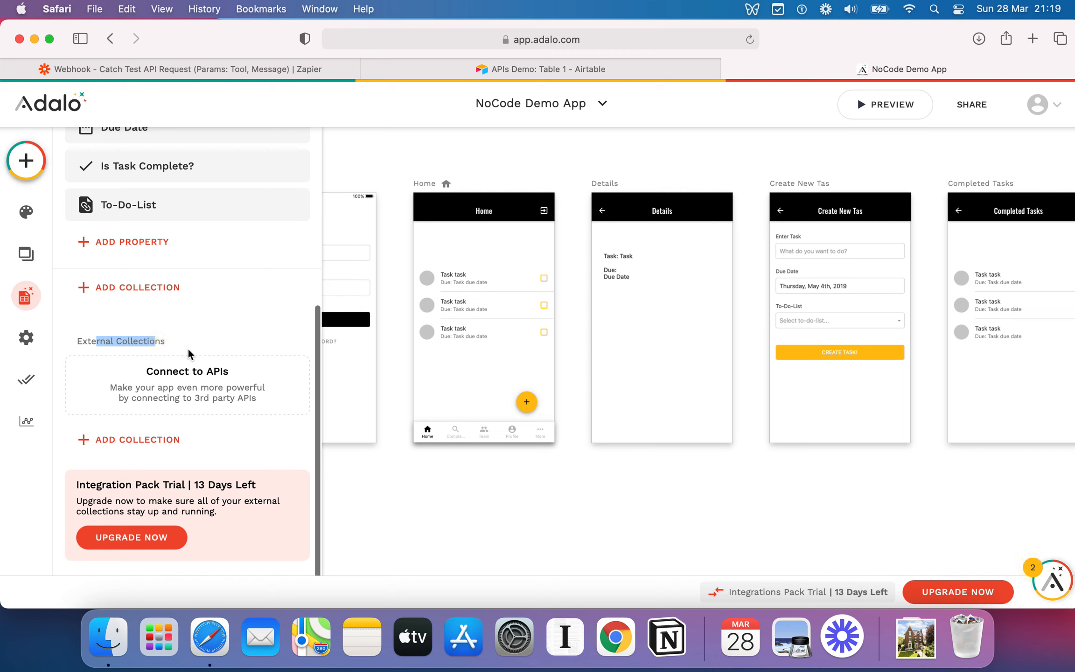
{"action": "left_click", "coordinate": [185, 341]}
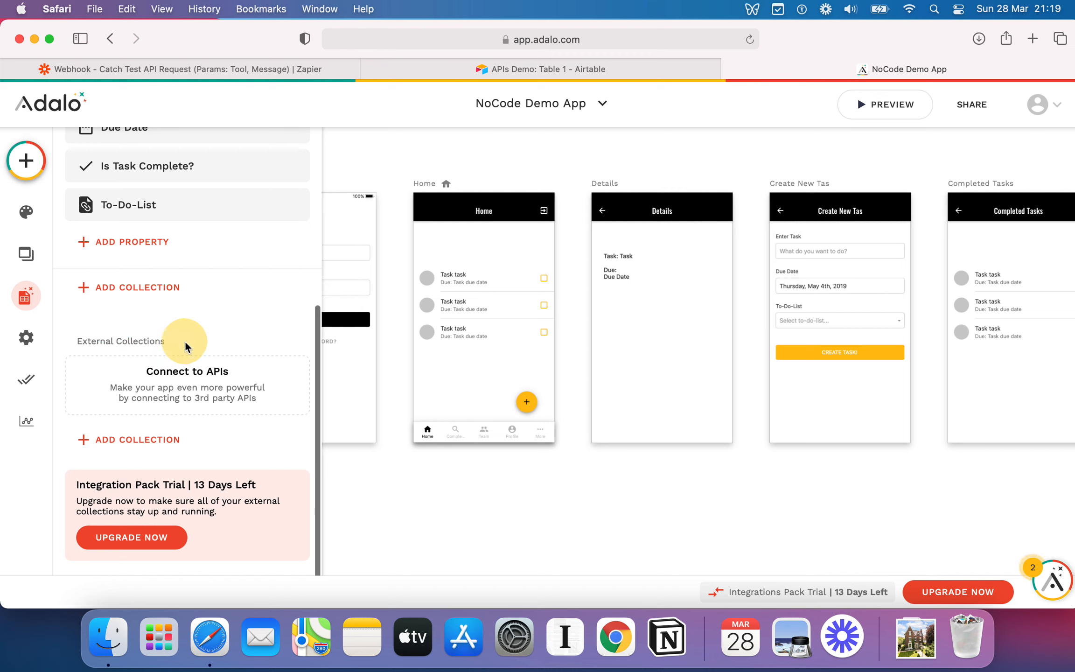
{"action": "left_click", "coordinate": [463, 404]}
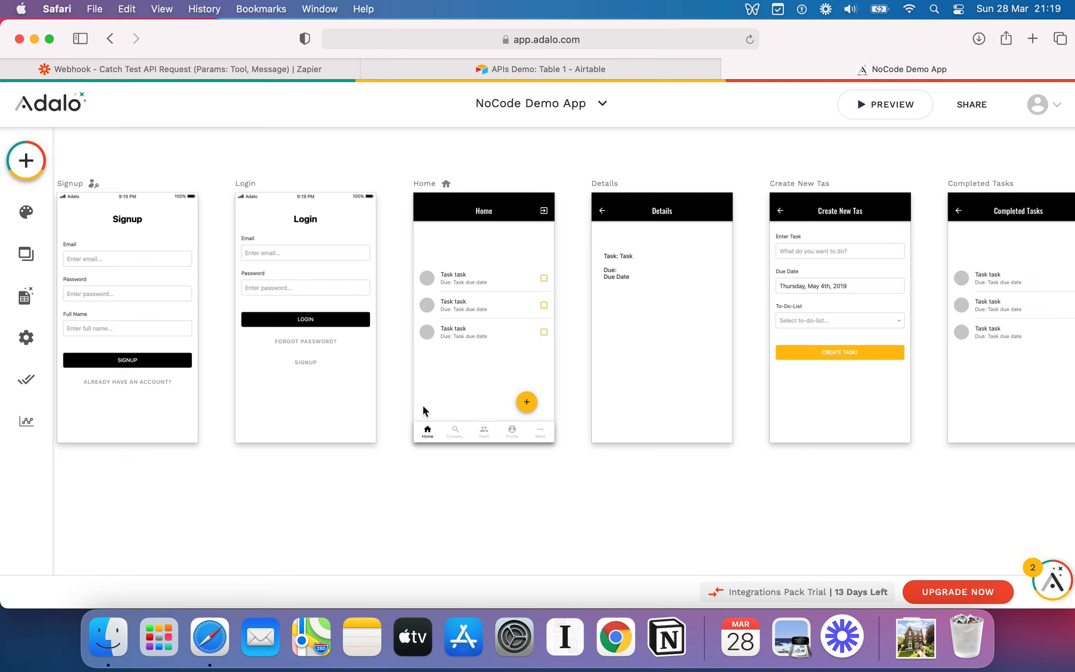
Move the task list and the floating add button higher on the Home screen.
{"action": "scroll", "coordinate": [469, 412], "scroll_direction": "right", "scroll_amount": 2}
{"action": "scroll", "coordinate": [469, 412], "scroll_direction": "up", "scroll_amount": 1}
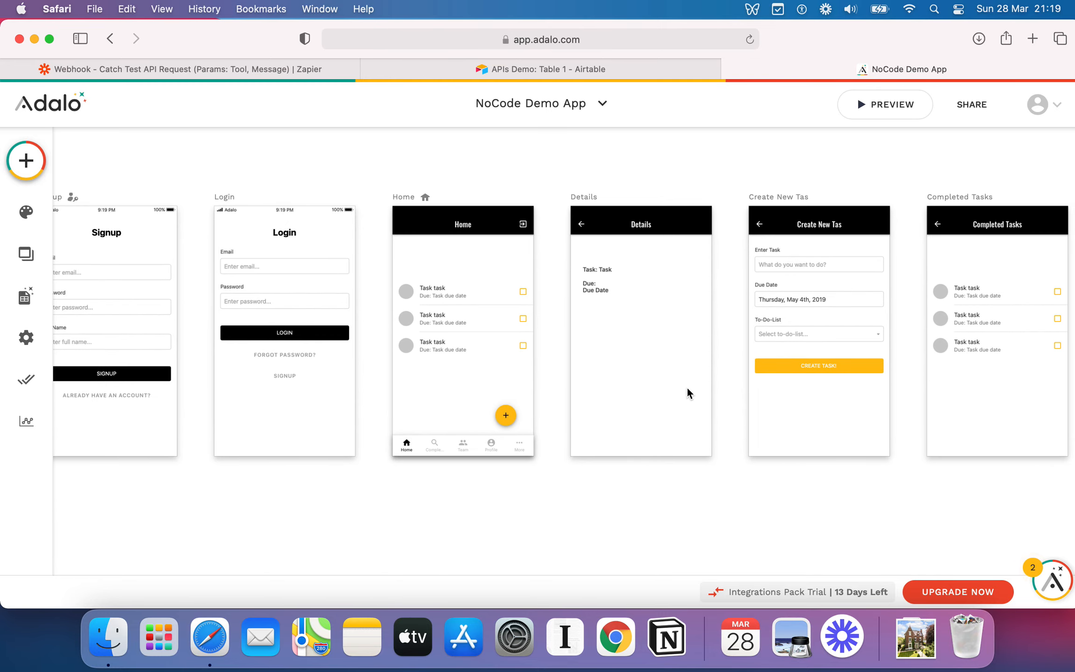
{"action": "scroll", "coordinate": [689, 393], "scroll_direction": "right", "scroll_amount": 3}
{"action": "scroll", "coordinate": [688, 394], "scroll_direction": "left", "scroll_amount": 2}
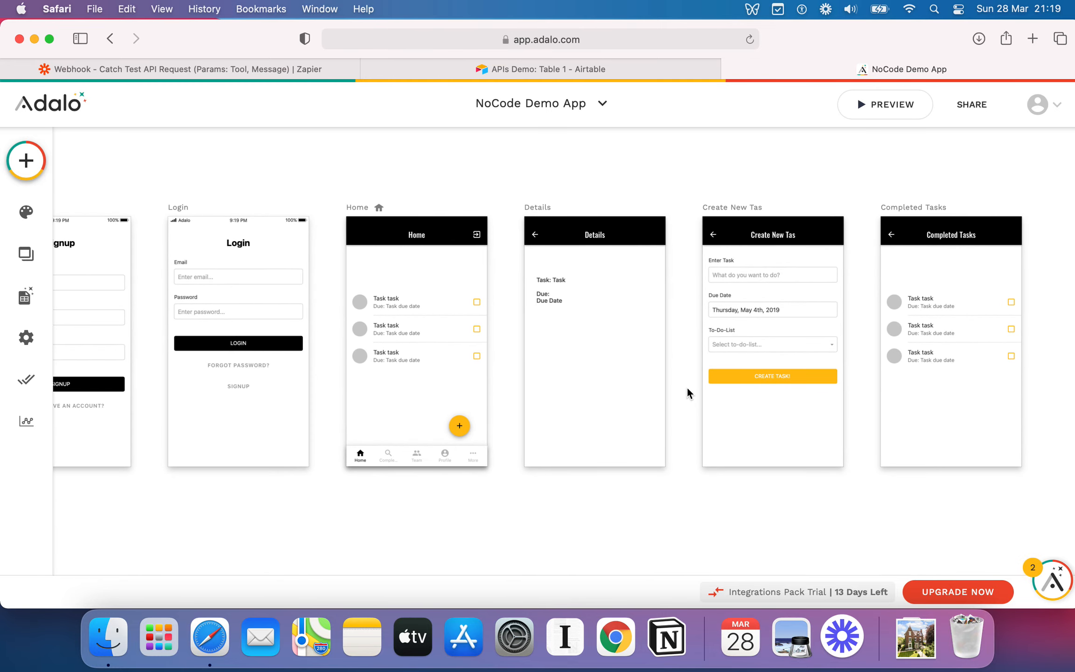
{"action": "scroll", "coordinate": [688, 394], "scroll_direction": "left", "scroll_amount": 3}
{"action": "scroll", "coordinate": [688, 394], "scroll_direction": "down", "scroll_amount": 1}
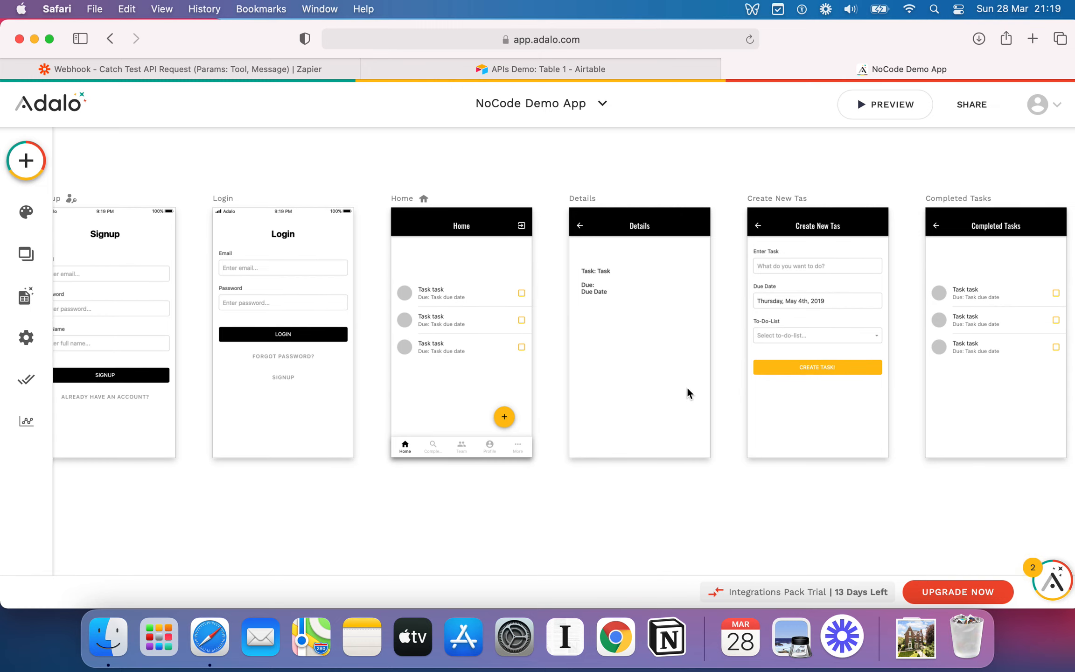
{"action": "scroll", "coordinate": [689, 393], "scroll_direction": "left", "scroll_amount": 2}
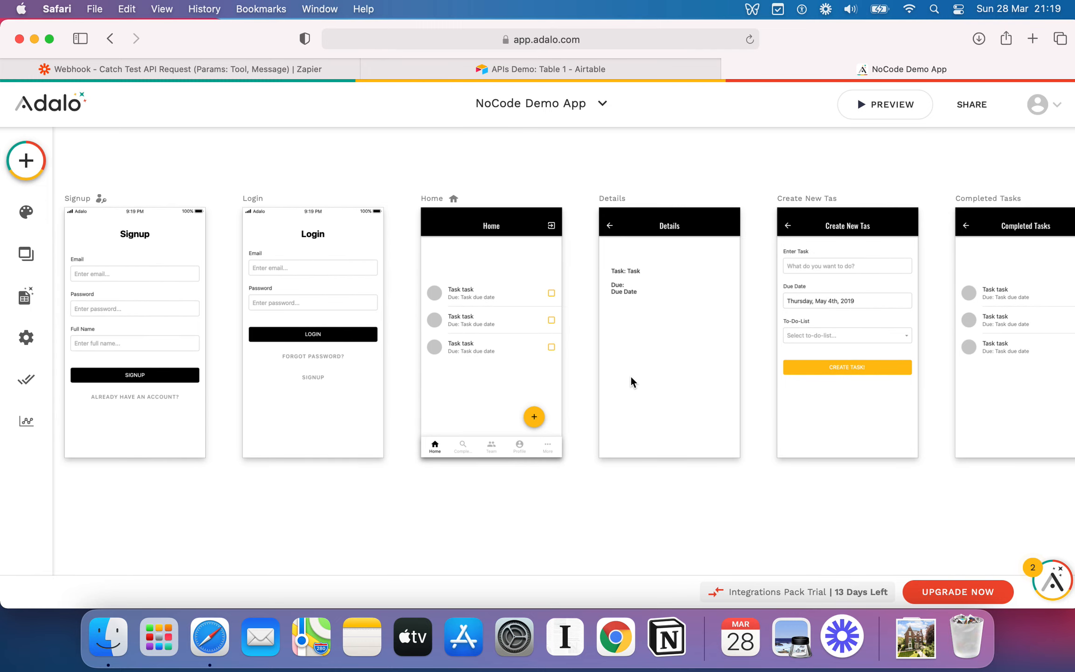
{"action": "mouse_move", "coordinate": [502, 319]}
{"action": "left_mouse_down"}
{"action": "mouse_move", "coordinate": [504, 274]}
{"action": "mouse_move", "coordinate": [498, 311]}
{"action": "left_mouse_up"}
{"action": "left_click", "coordinate": [483, 353]}
{"action": "left_click_drag", "start_coordinate": [532, 422], "coordinate": [550, 339]}
{"action": "left_click", "coordinate": [483, 385]}
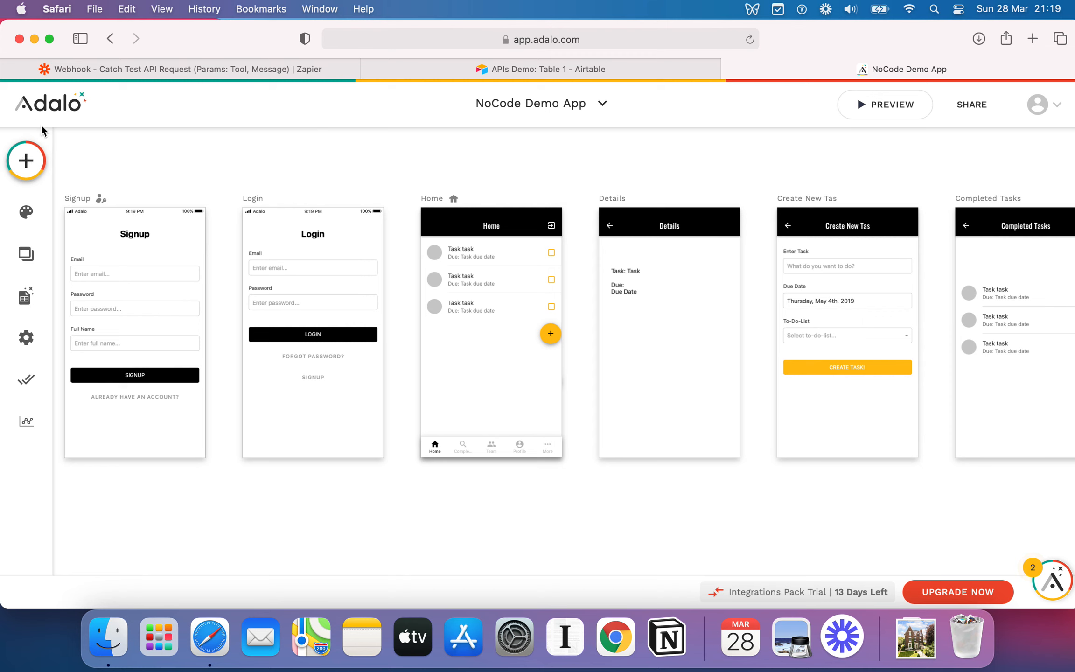
Add a button component onto the Home screen below the task list.
{"action": "left_click", "coordinate": [19, 169]}
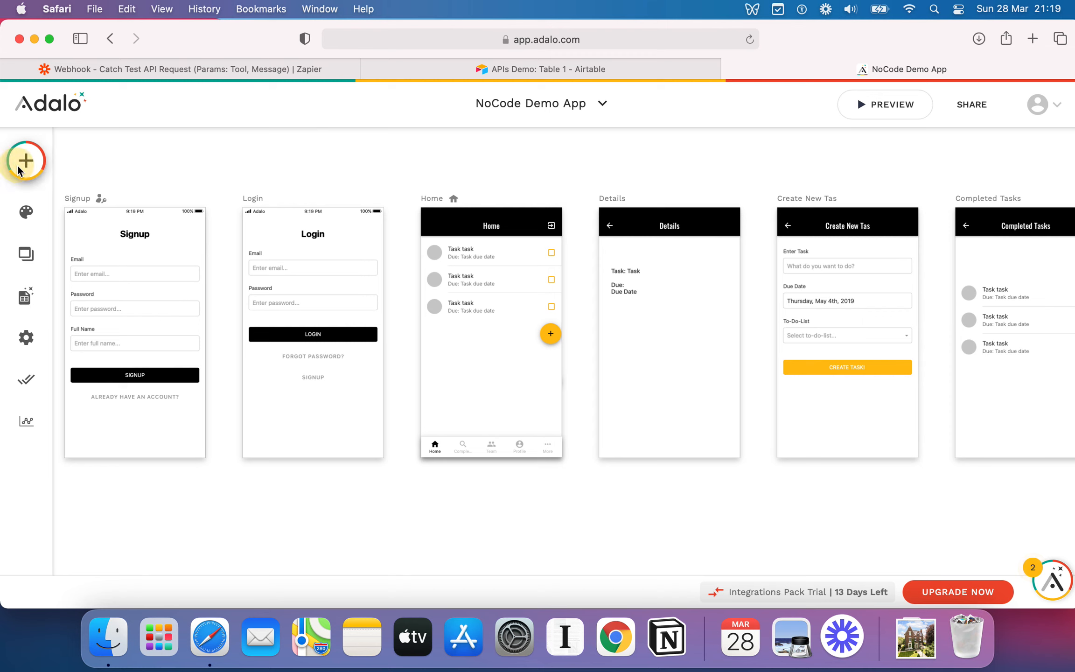
{"action": "left_click_drag", "start_coordinate": [252, 372], "coordinate": [525, 401]}
{"action": "left_click", "coordinate": [488, 362]}
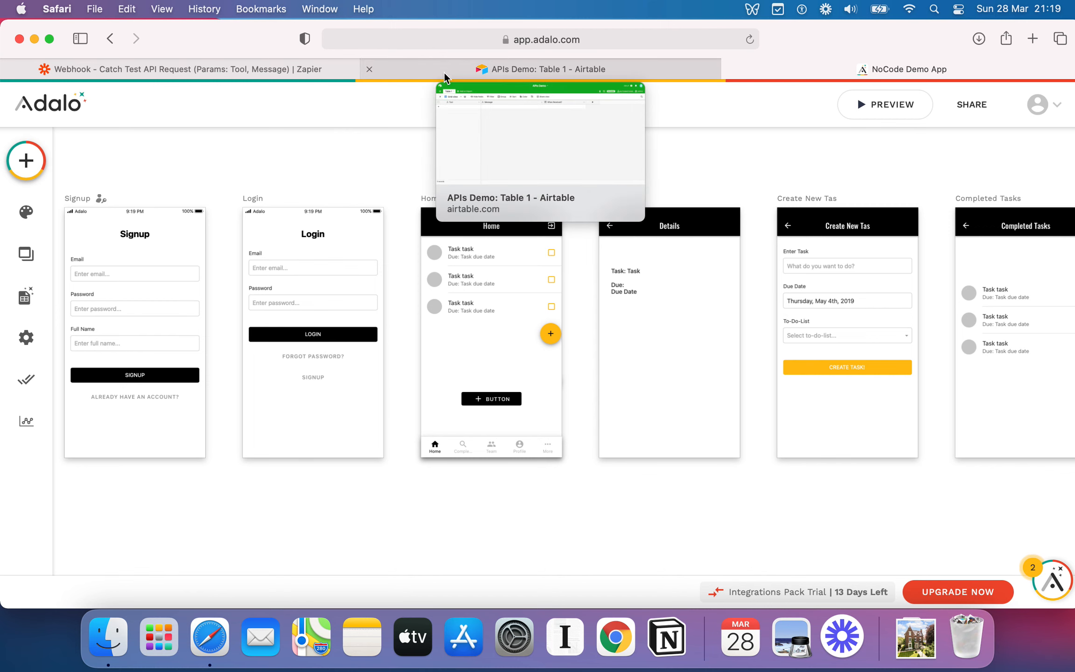
Copy the custom webhook URL from the Catch Hook trigger of the Zapier zap.
{"action": "left_click", "coordinate": [304, 70]}
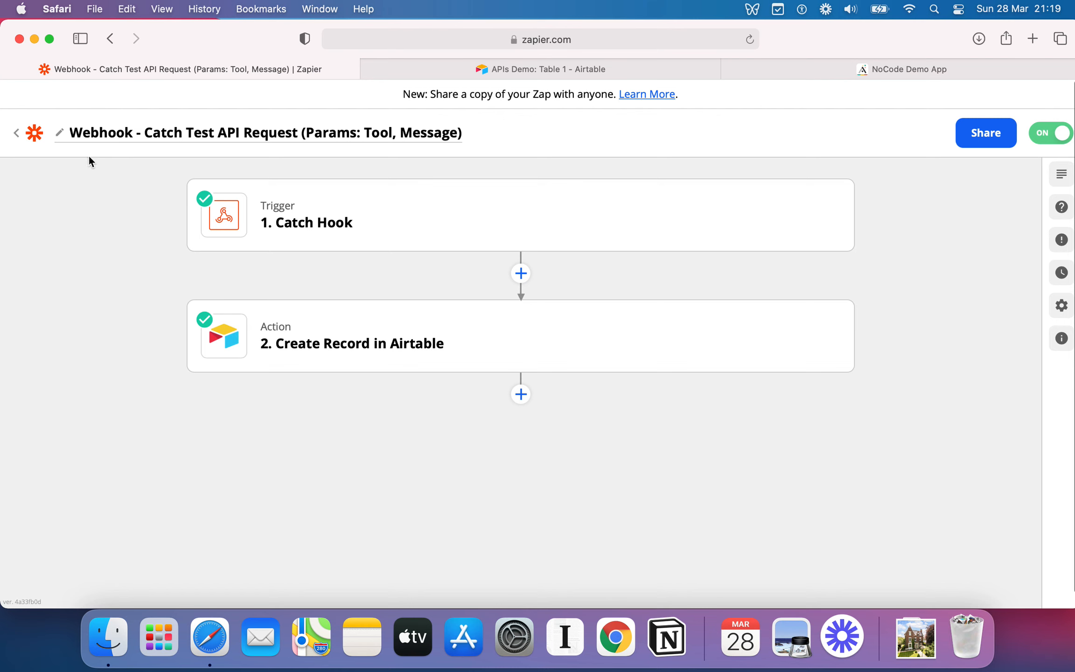
{"action": "left_click", "coordinate": [423, 220]}
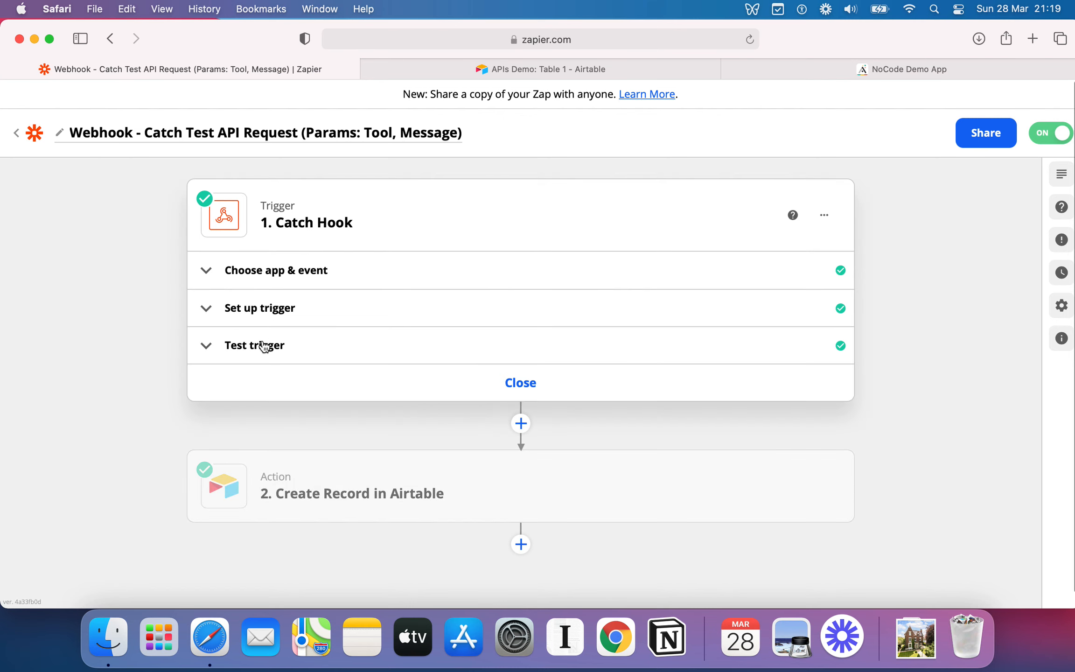
{"action": "left_click", "coordinate": [223, 307]}
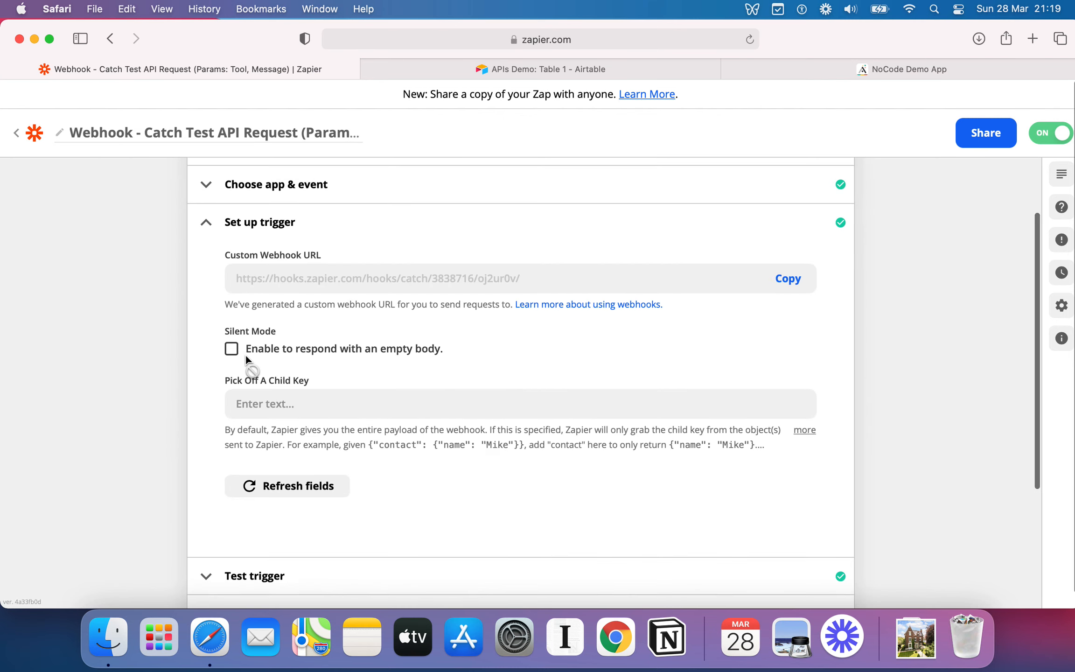
{"action": "left_click", "coordinate": [787, 238]}
{"action": "scroll", "coordinate": [715, 439], "scroll_direction": "down", "scroll_amount": 3}
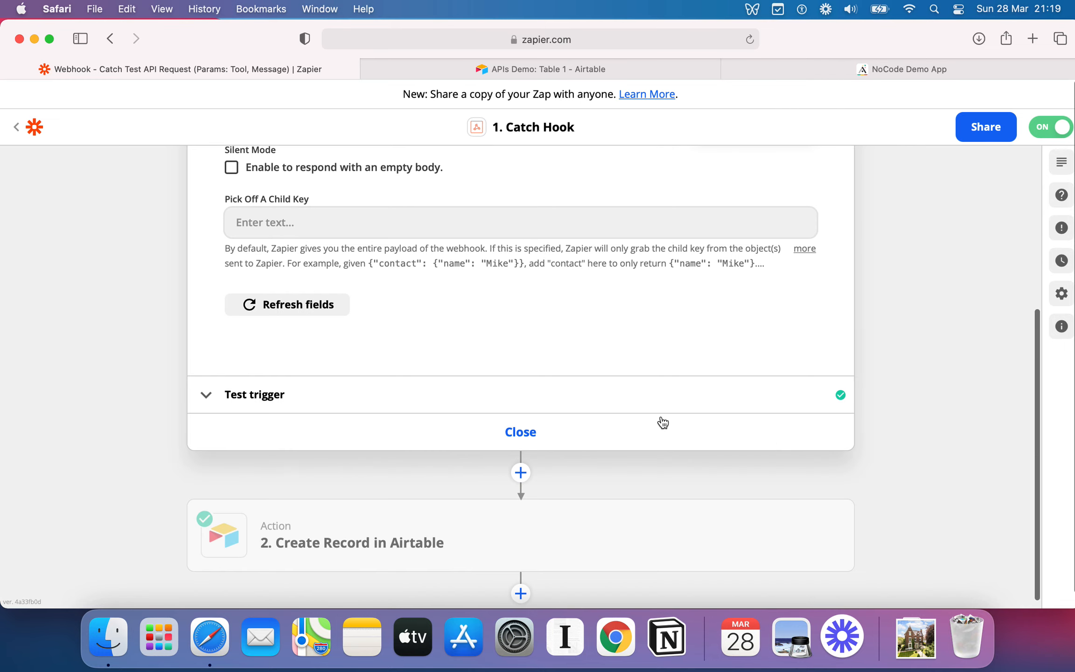
{"action": "scroll", "coordinate": [600, 342], "scroll_direction": "up", "scroll_amount": 6}
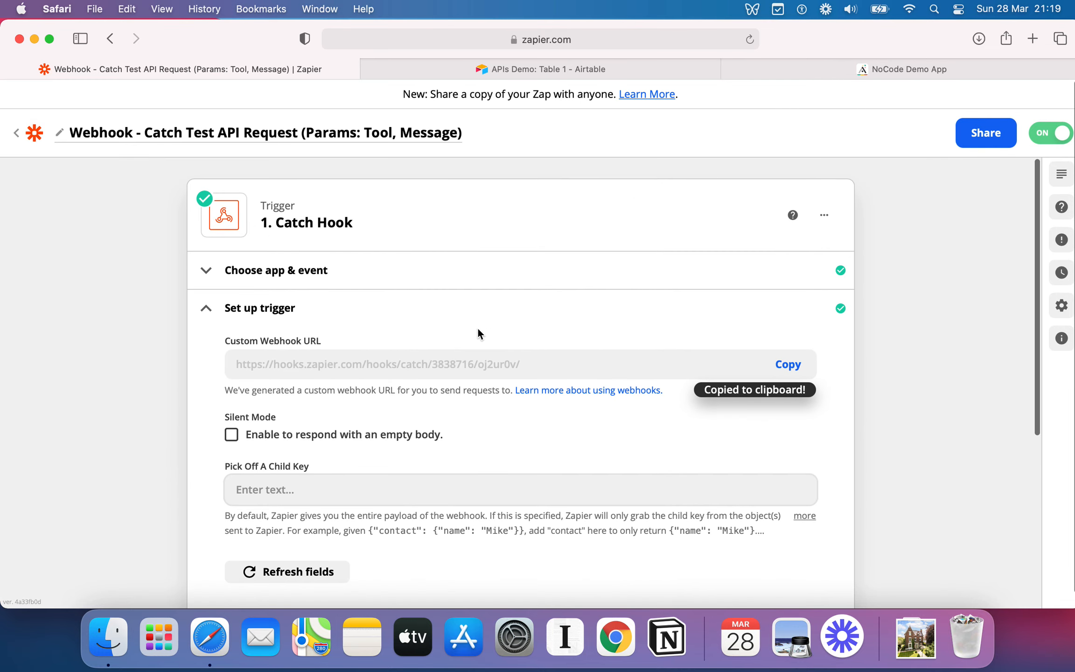
{"action": "left_click", "coordinate": [408, 313]}
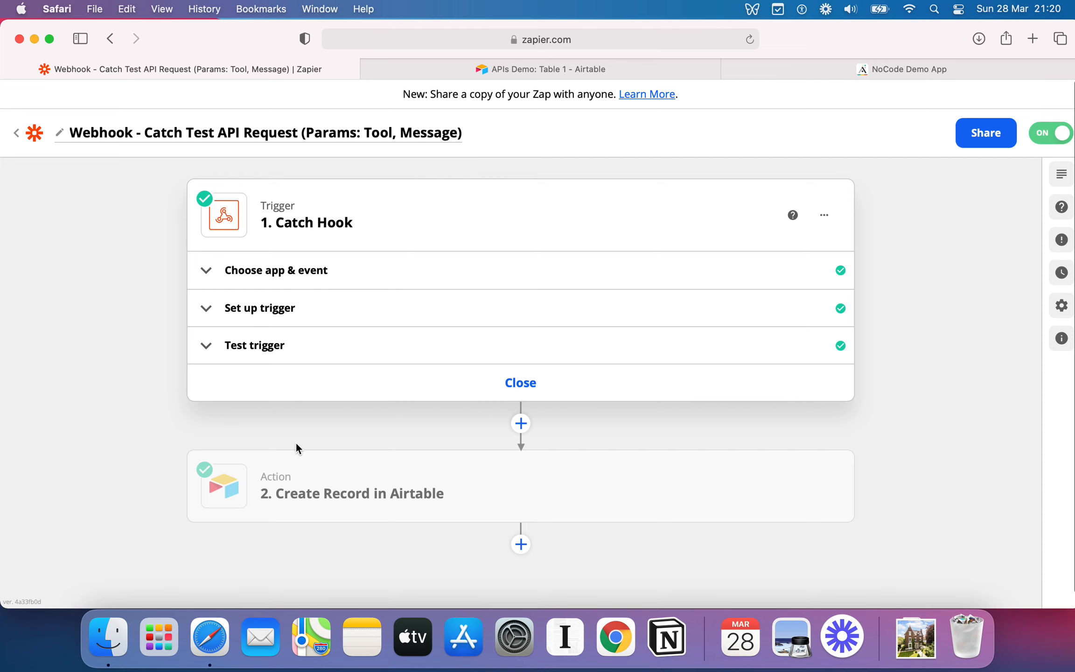
Add an empty record to Table 1 of the APIs Demo Airtable base.
{"action": "left_click", "coordinate": [332, 491]}
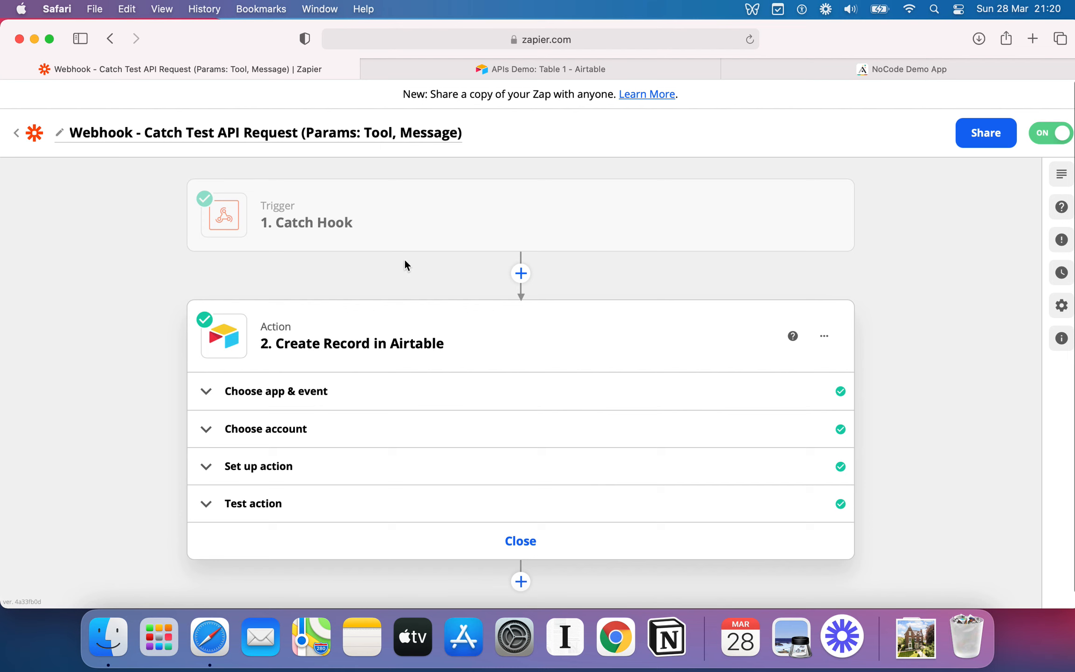
{"action": "left_click", "coordinate": [483, 69]}
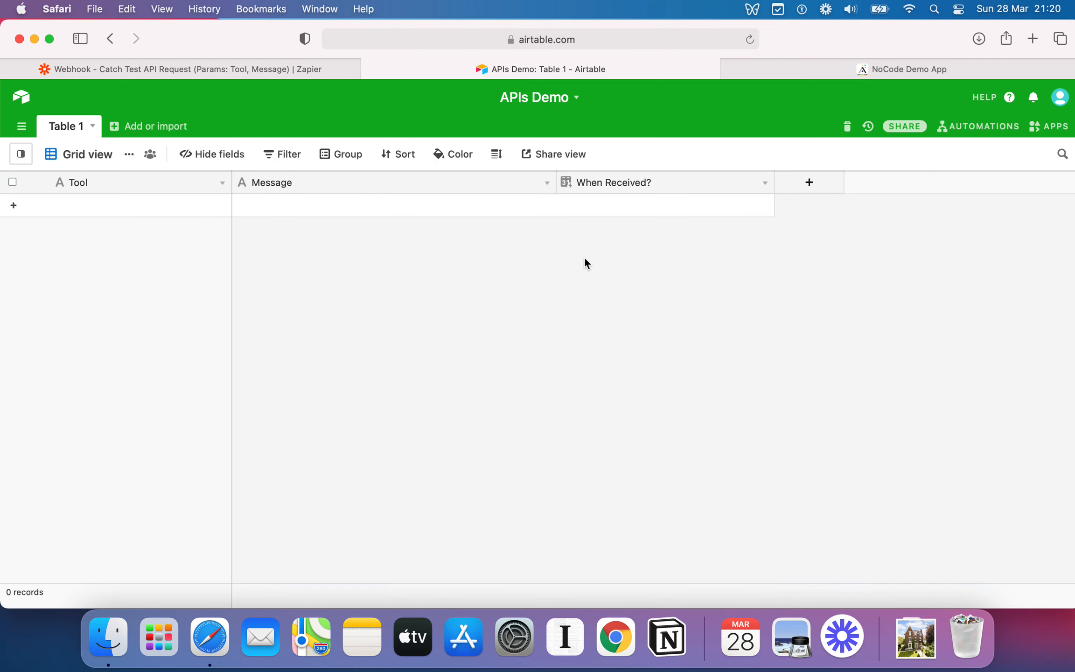
{"action": "left_click", "coordinate": [142, 205]}
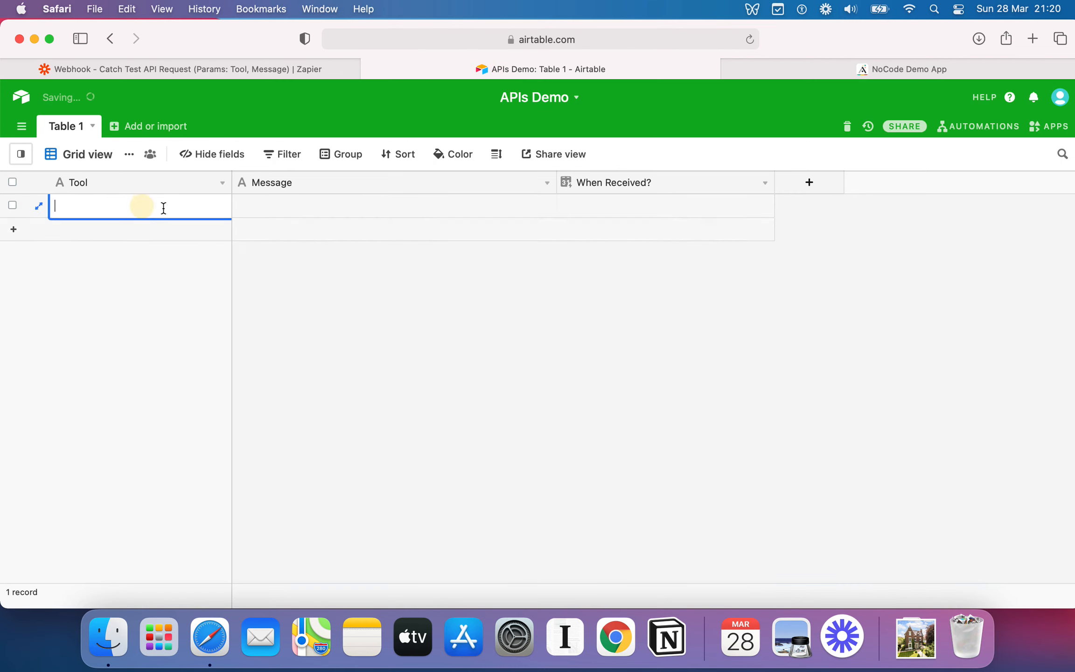
{"action": "left_click", "coordinate": [381, 208]}
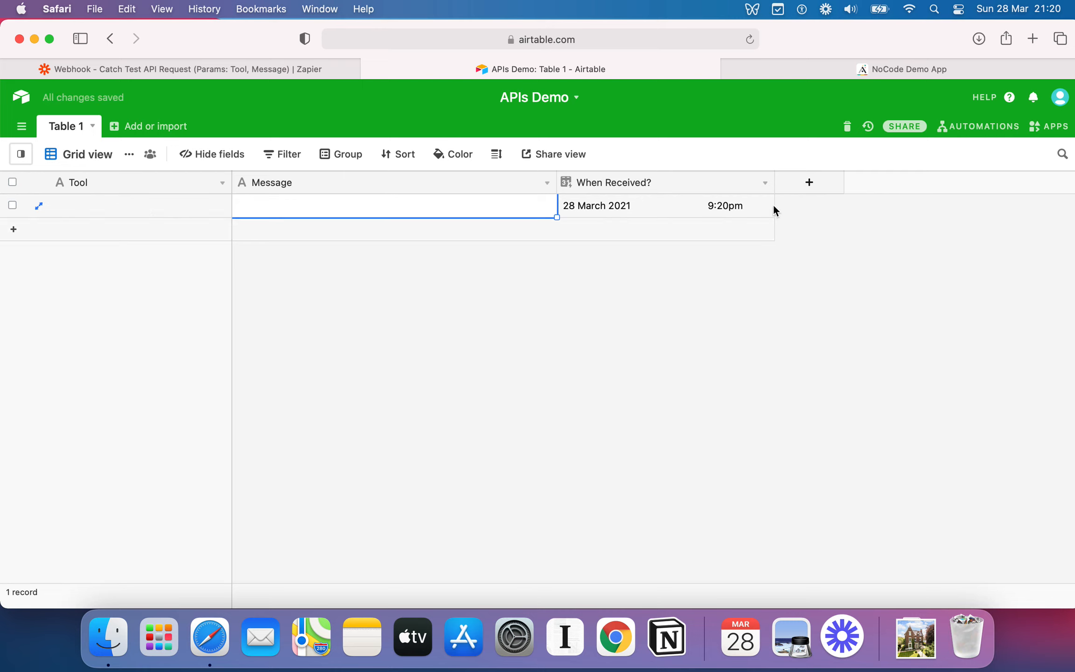
Return to the Adalo app and move the new button slightly up on the Home screen.
{"action": "left_click", "coordinate": [966, 74]}
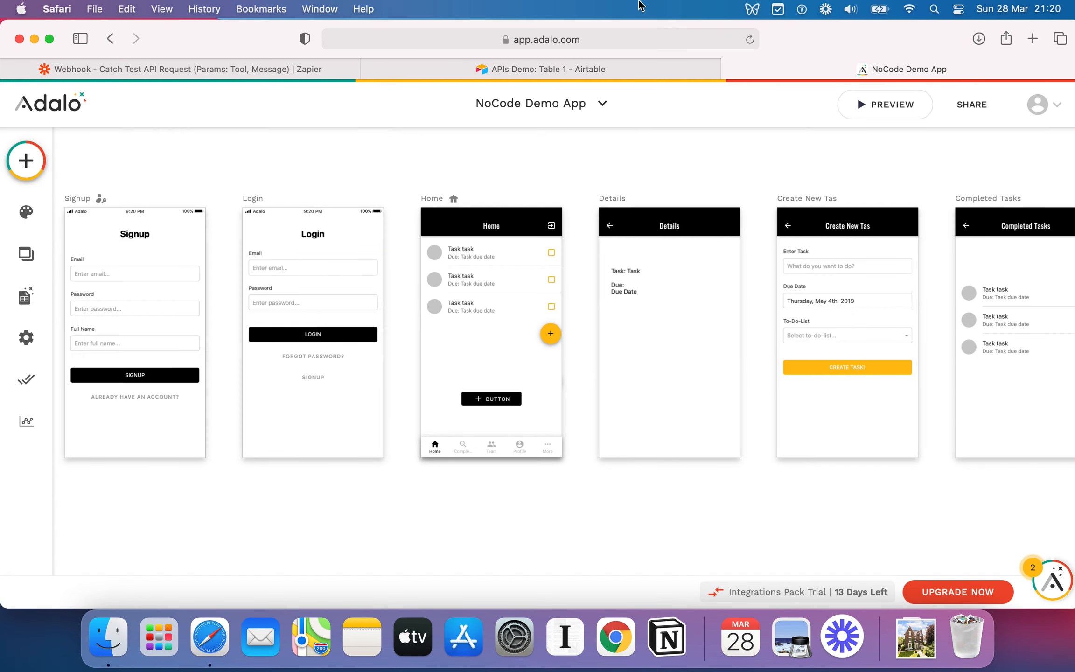
{"action": "scroll", "coordinate": [579, 351], "scroll_direction": "down", "scroll_amount": 2}
{"action": "scroll", "coordinate": [579, 351], "scroll_direction": "left", "scroll_amount": 2}
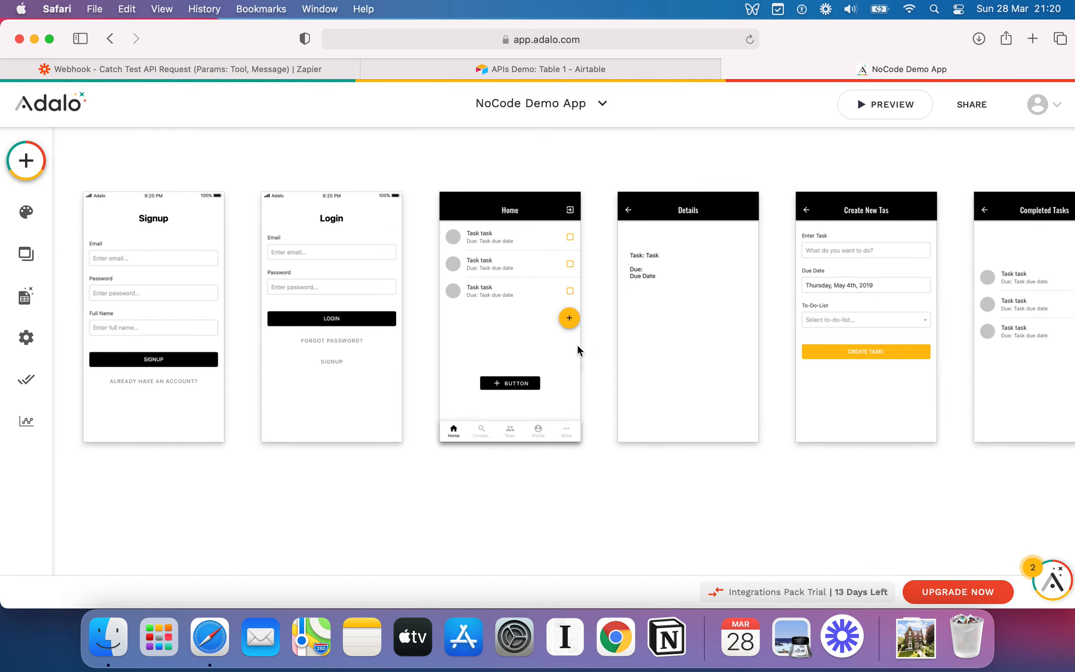
{"action": "left_click_drag", "start_coordinate": [531, 374], "coordinate": [511, 360]}
Set the button's text to Send data to AirTable.
{"action": "double_click", "coordinate": [152, 318]}
{"action": "type", "text": "S"}
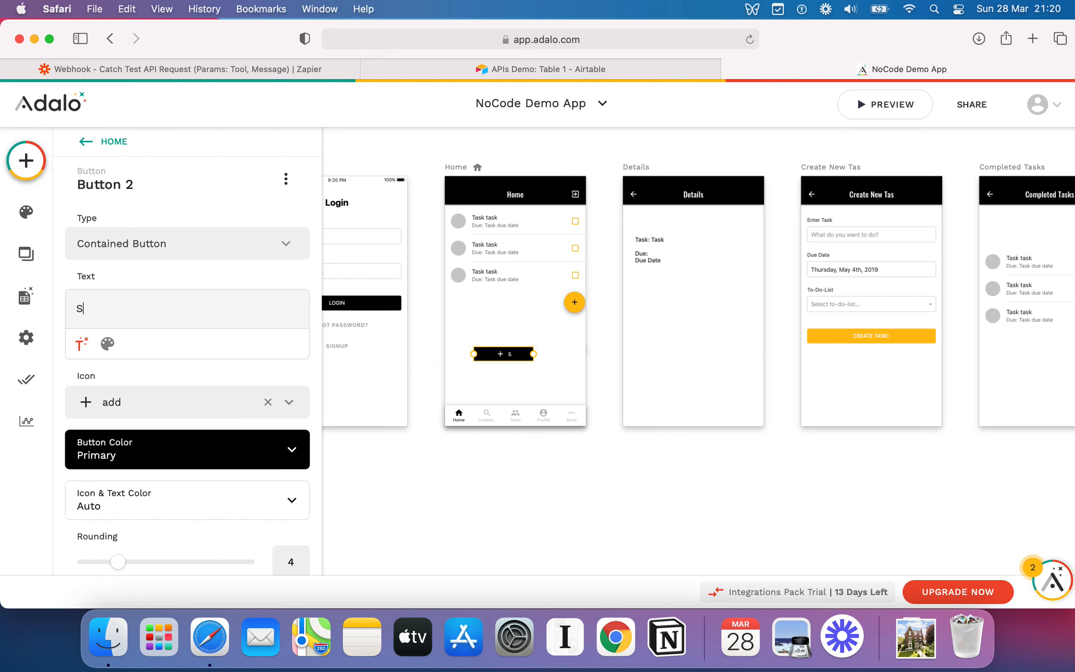
{"action": "type", "text": "end data to AirTable"}
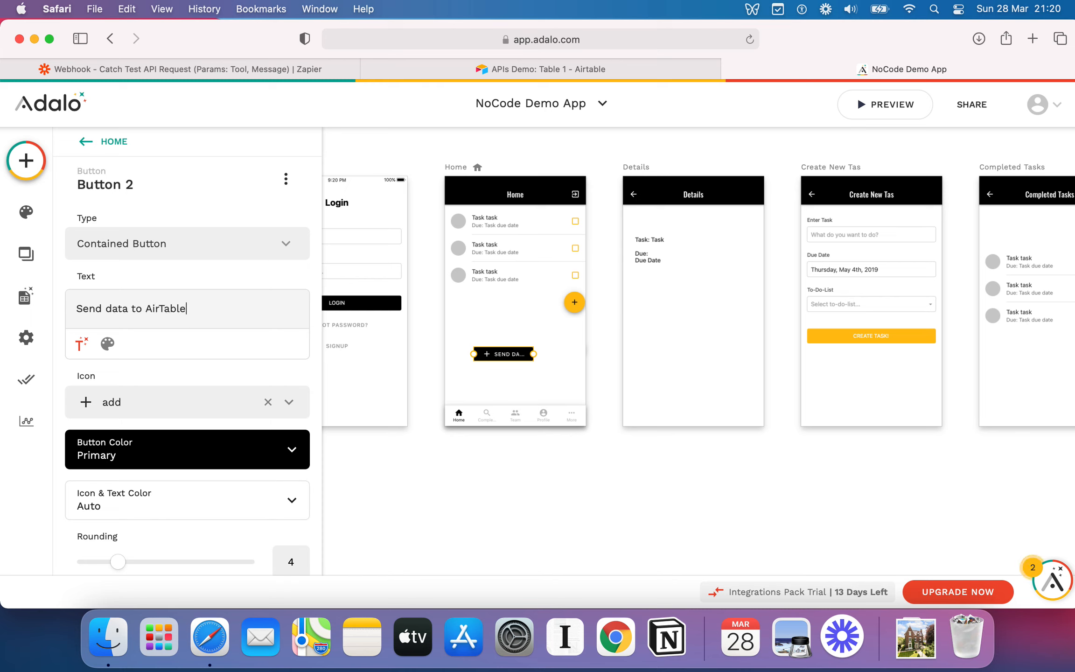
{"action": "left_click", "coordinate": [178, 286]}
Start a new custom action as the button's click action.
{"action": "scroll", "coordinate": [194, 322], "scroll_direction": "down", "scroll_amount": 1}
{"action": "scroll", "coordinate": [194, 325], "scroll_direction": "down", "scroll_amount": 5}
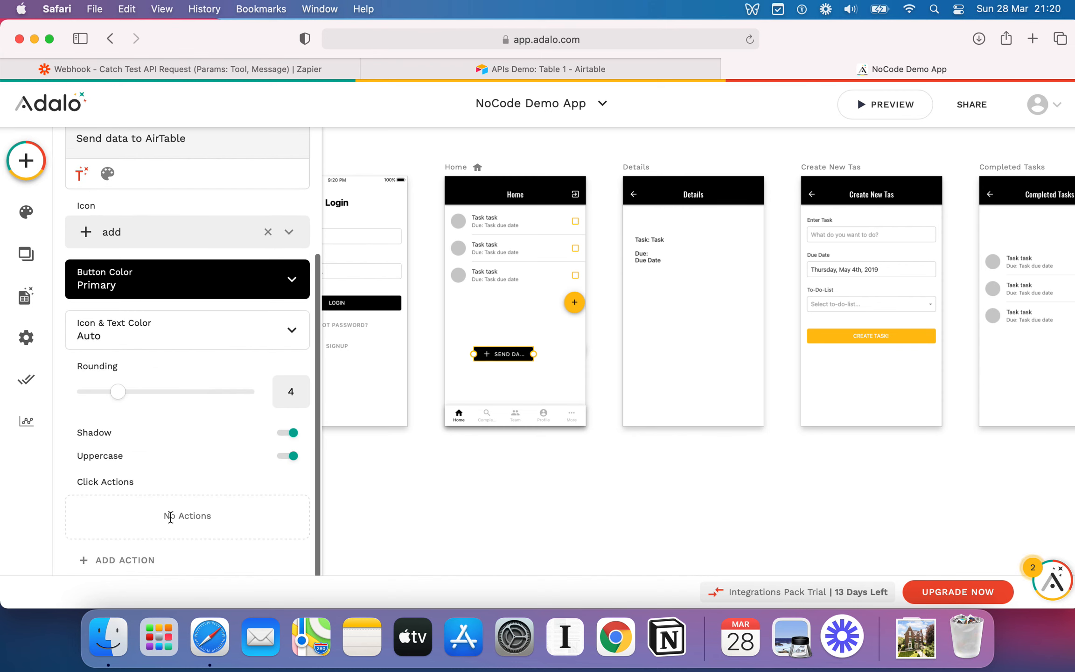
{"action": "left_click", "coordinate": [135, 561]}
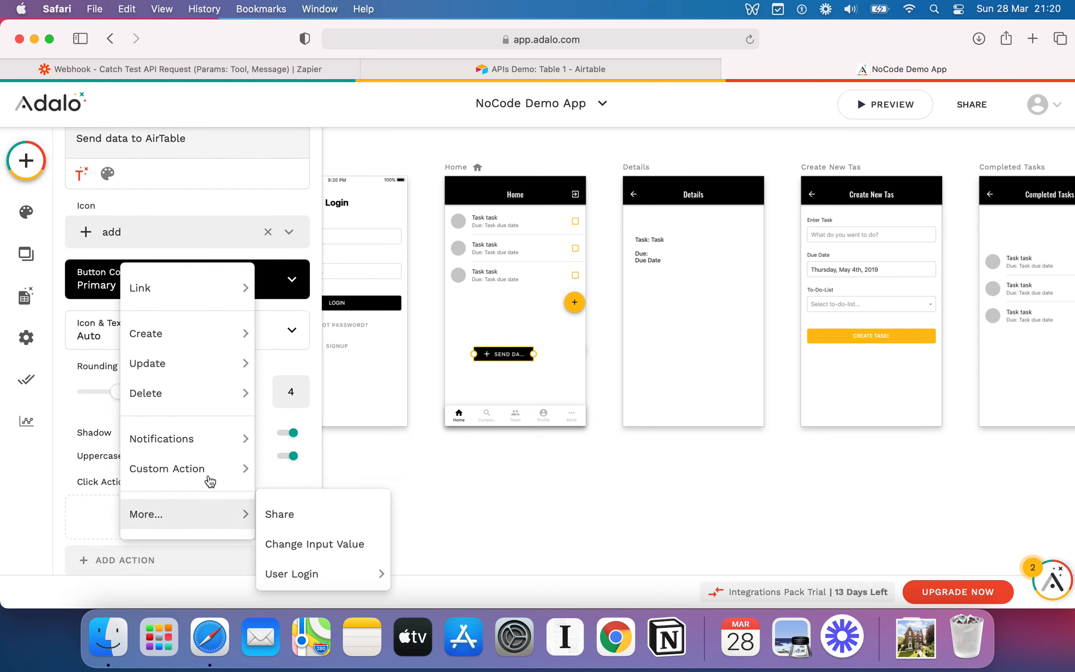
{"action": "mouse_move", "coordinate": [212, 474]}
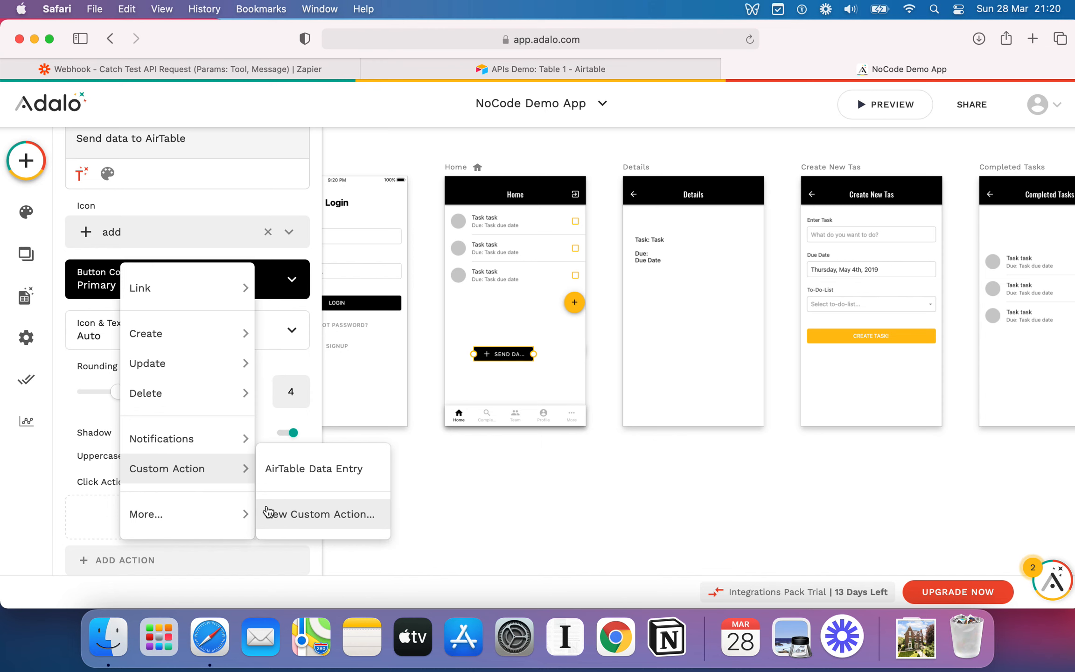
{"action": "left_click", "coordinate": [281, 515]}
Name the custom action Send Data to Zapier.
{"action": "left_click", "coordinate": [410, 319]}
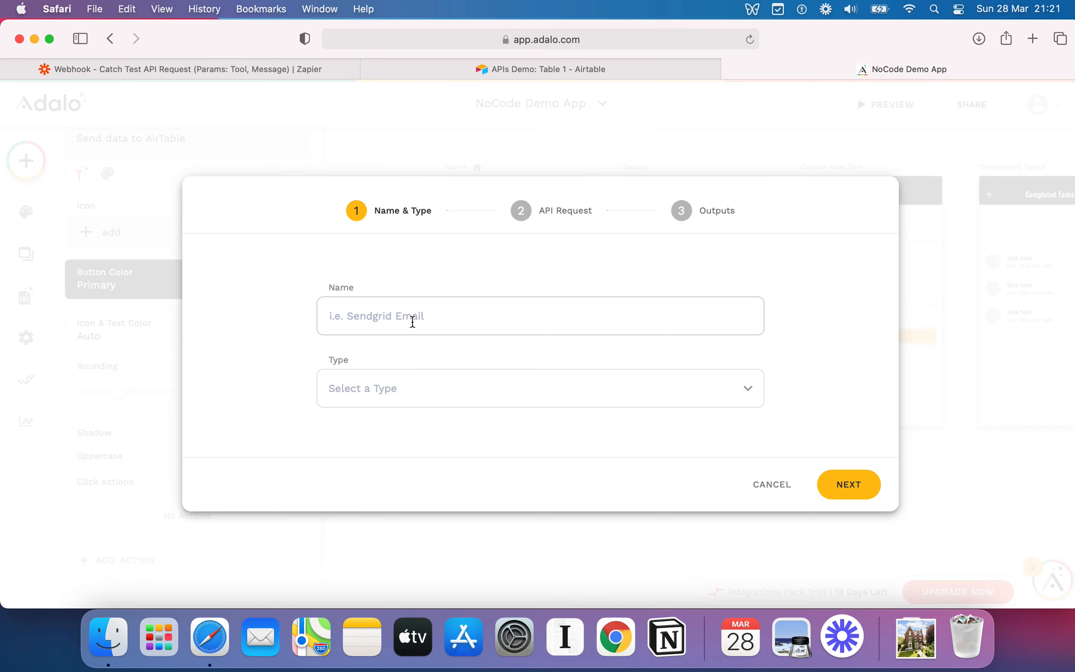
{"action": "type", "text": "Zapier Data S"}
{"action": "key", "text": "super+a"}
{"action": "type", "text": "Send Data to Zapi"}
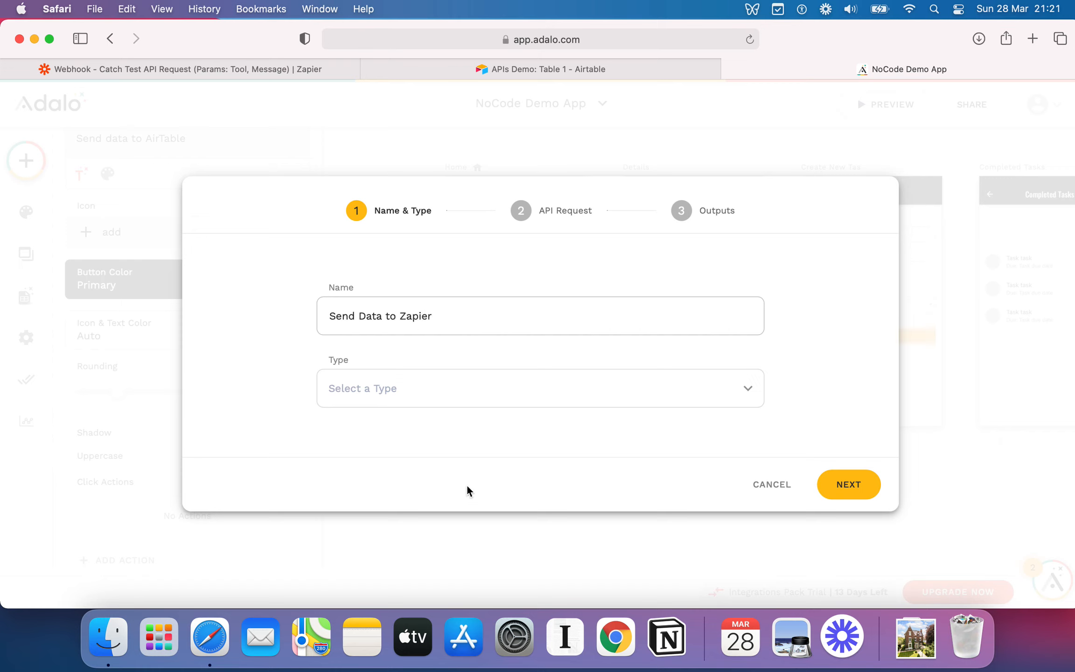
Set the custom action's type to Create and continue to the API request stage.
{"action": "left_click", "coordinate": [430, 396]}
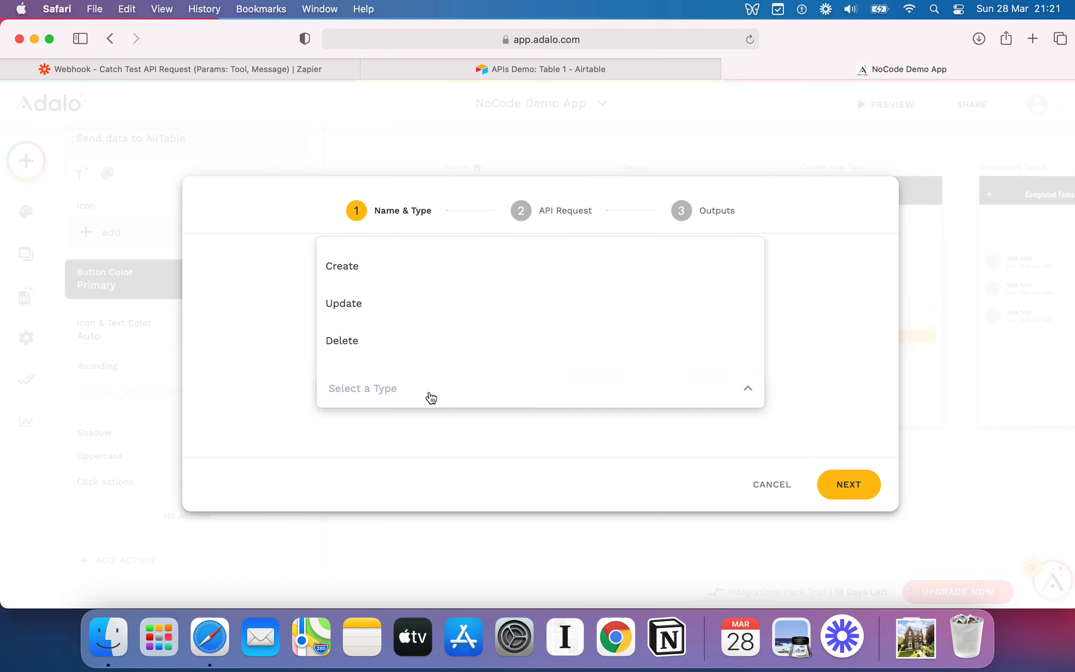
{"action": "left_click", "coordinate": [824, 417]}
{"action": "left_click", "coordinate": [385, 386]}
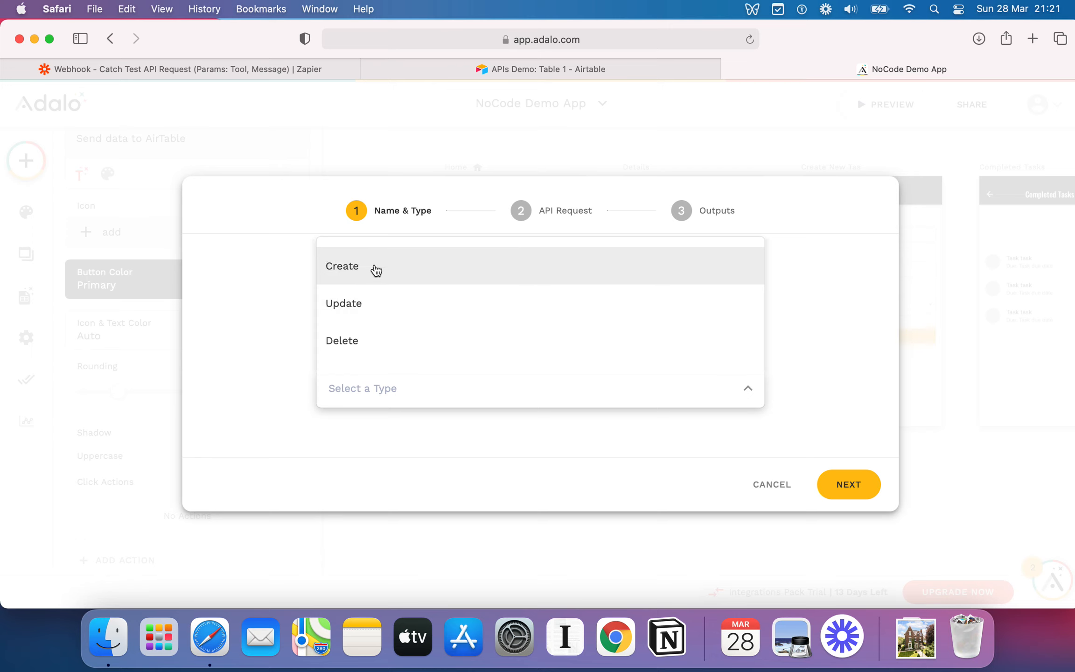
{"action": "left_click", "coordinate": [366, 280]}
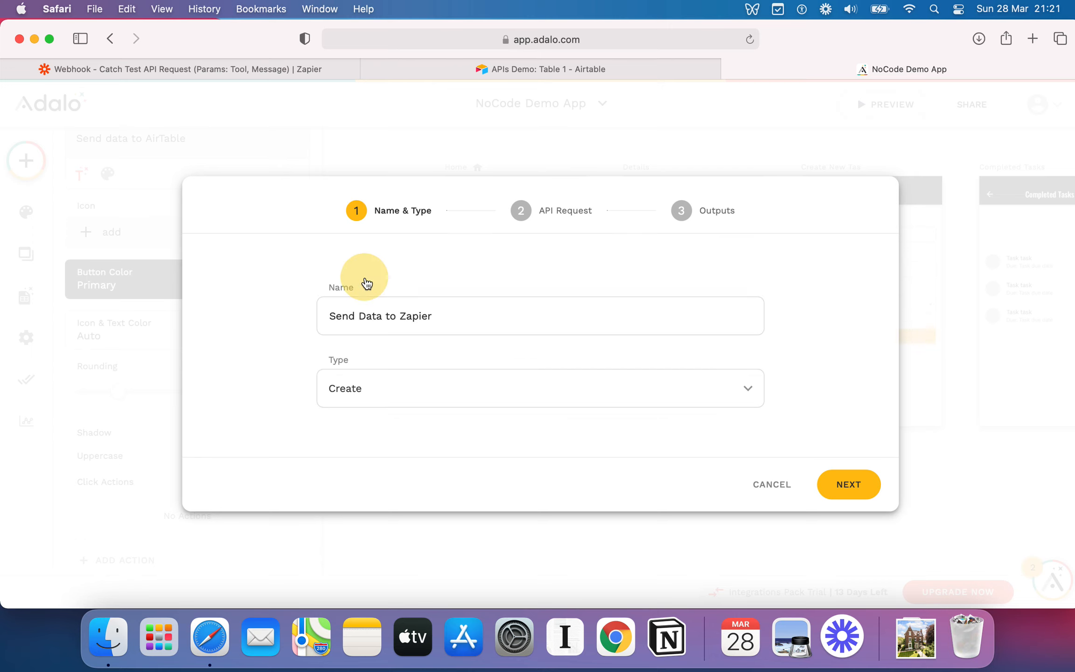
{"action": "left_click", "coordinate": [830, 412]}
{"action": "left_click", "coordinate": [848, 483]}
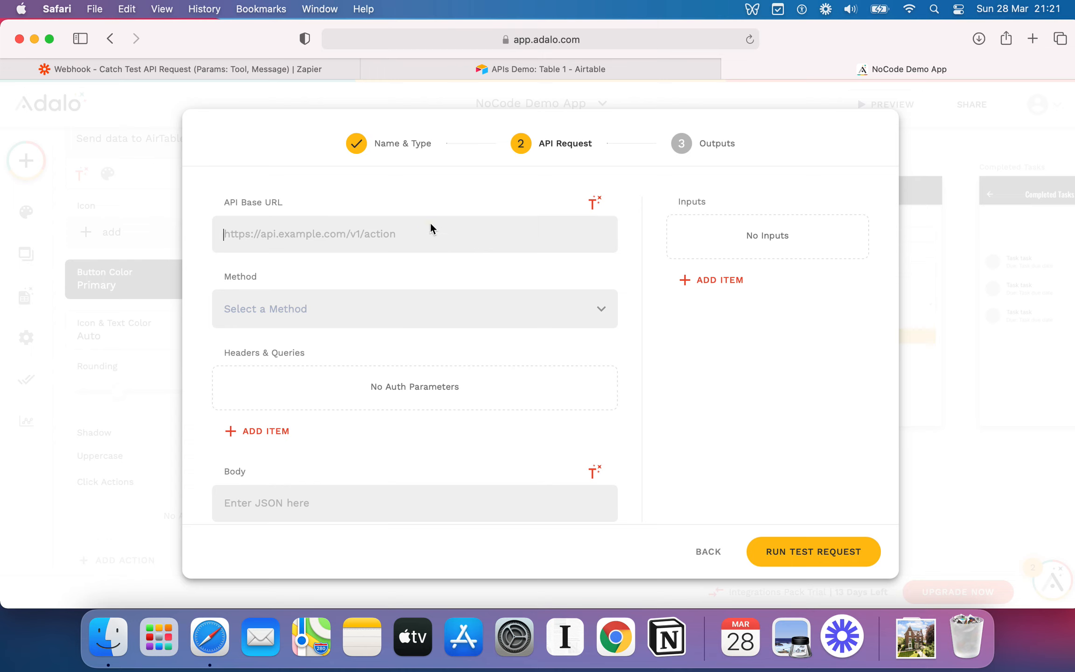
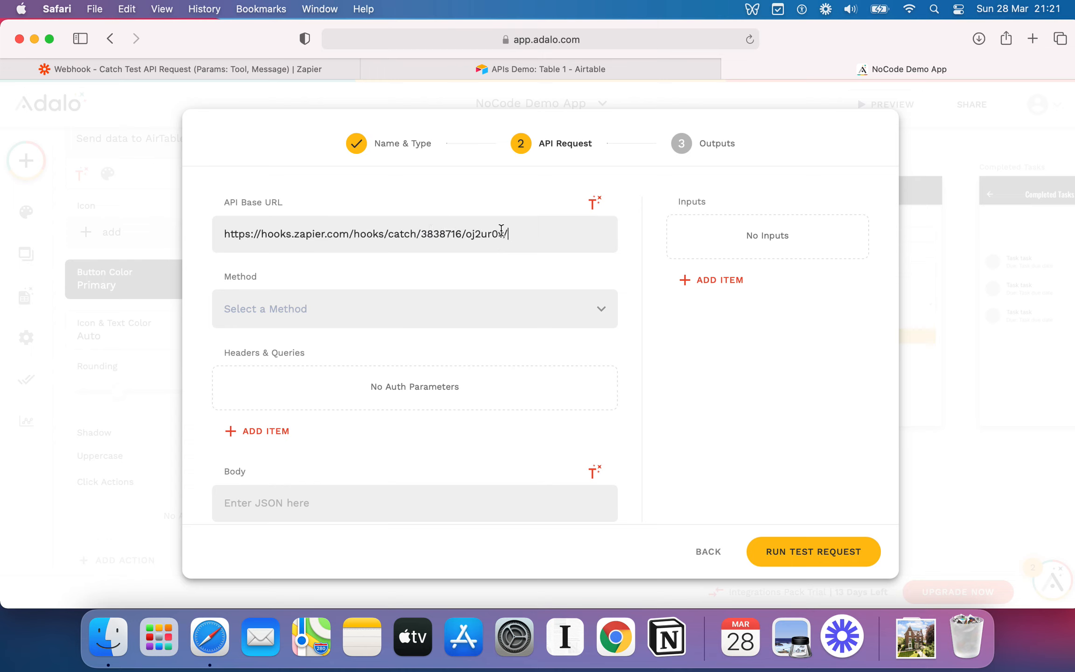
Set the API request method to GET.
{"action": "left_click", "coordinate": [523, 233]}
{"action": "left_click", "coordinate": [512, 237]}
{"action": "left_click", "coordinate": [536, 234]}
{"action": "left_click", "coordinate": [551, 236]}
{"action": "left_click", "coordinate": [298, 310]}
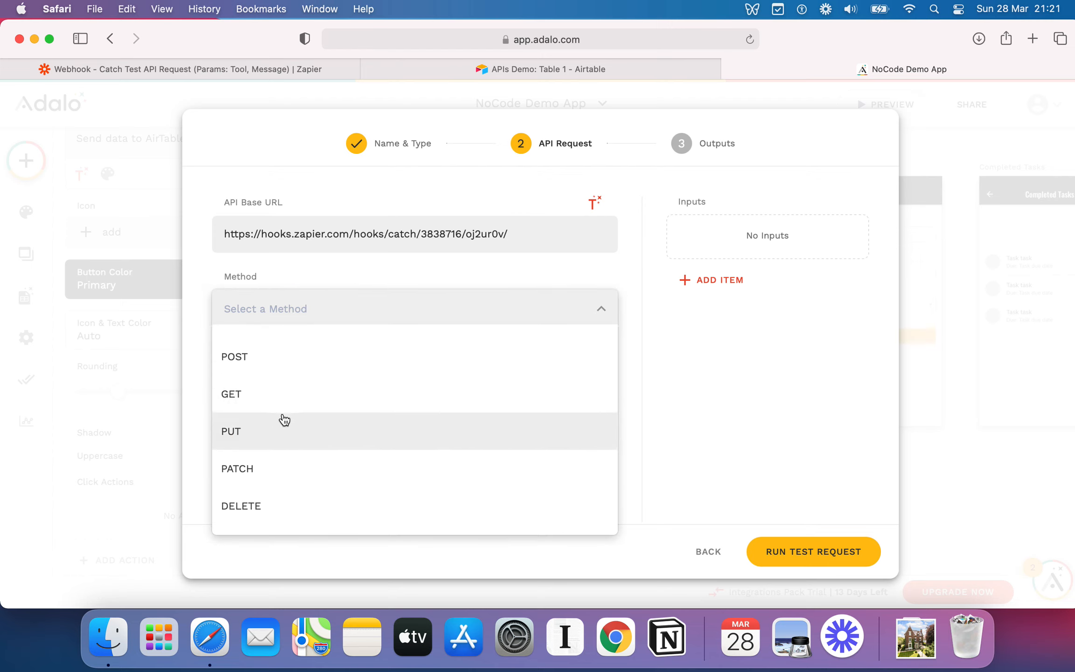
{"action": "left_click", "coordinate": [256, 406]}
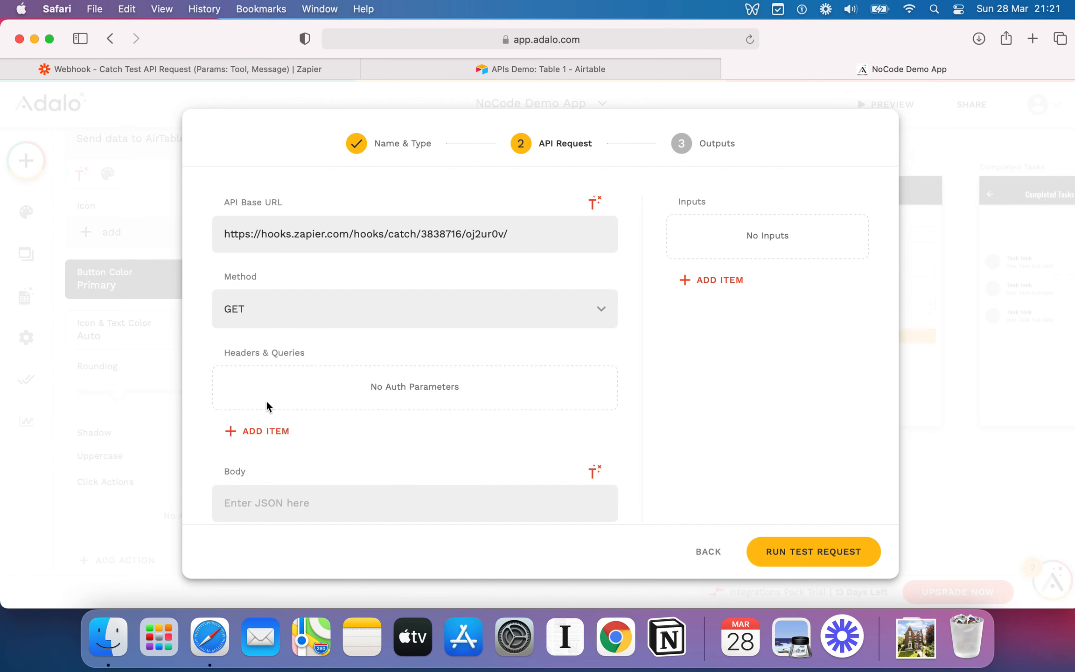
Add a query parameter to the request's headers and queries.
{"action": "scroll", "coordinate": [347, 369], "scroll_direction": "down", "scroll_amount": 1}
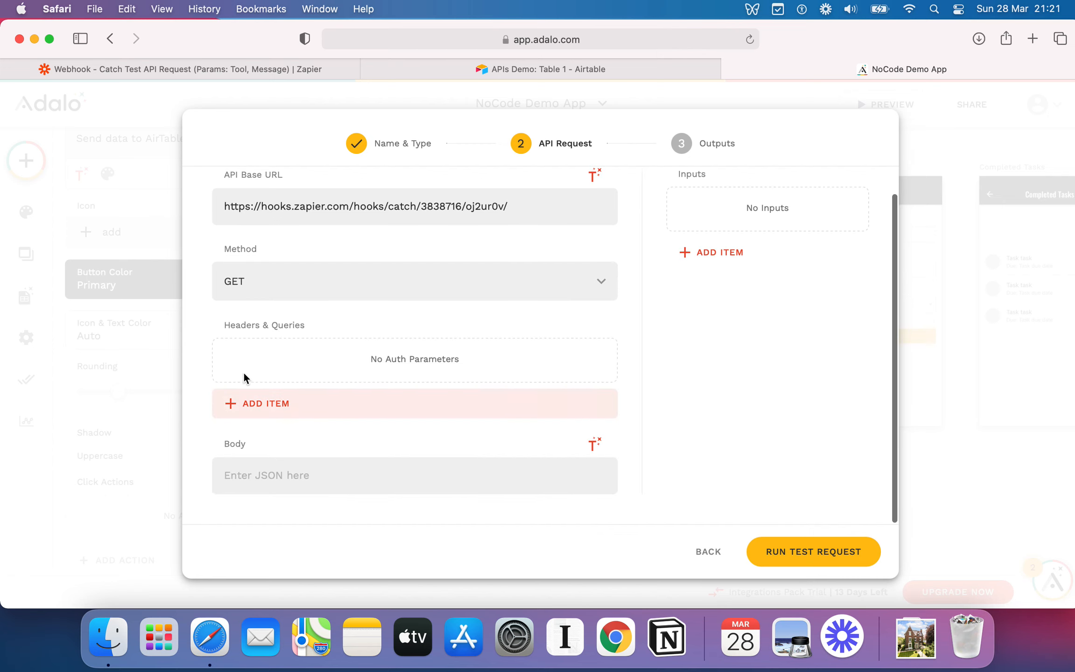
{"action": "left_click", "coordinate": [278, 404]}
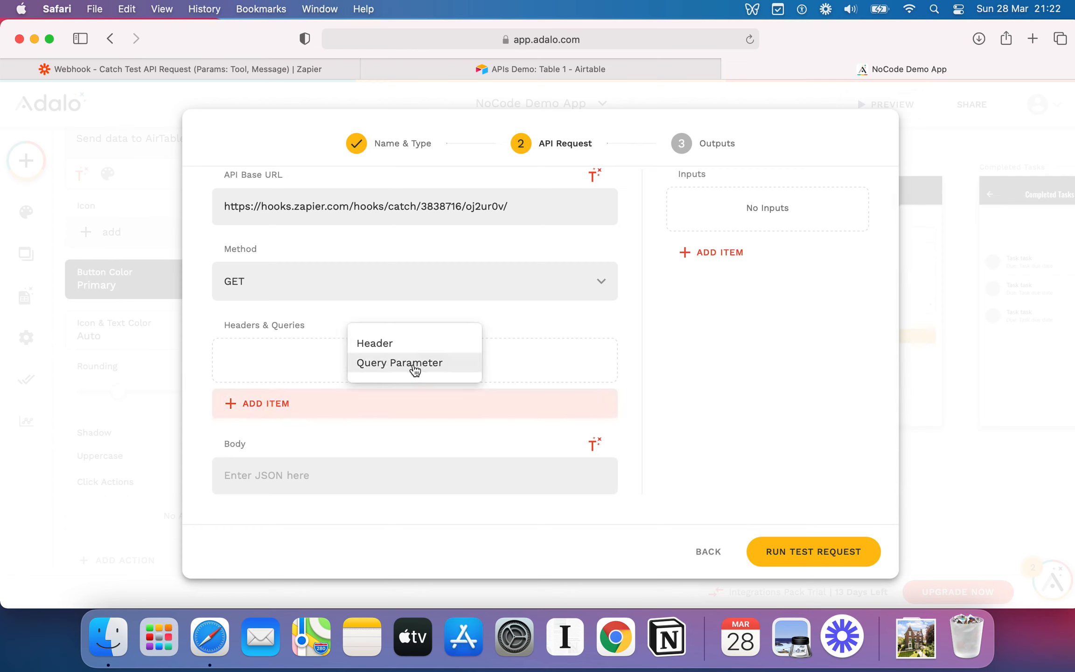
{"action": "left_click", "coordinate": [415, 365]}
{"action": "left_click", "coordinate": [281, 405]}
{"action": "left_click", "coordinate": [276, 470]}
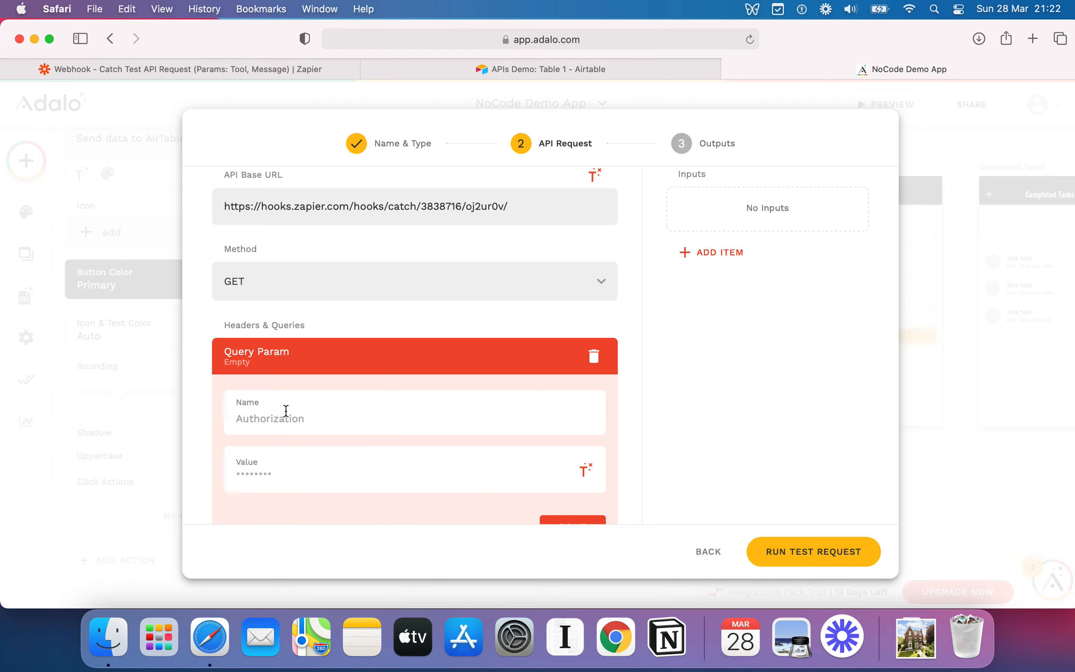
{"action": "scroll", "coordinate": [286, 423], "scroll_direction": "down", "scroll_amount": 6}
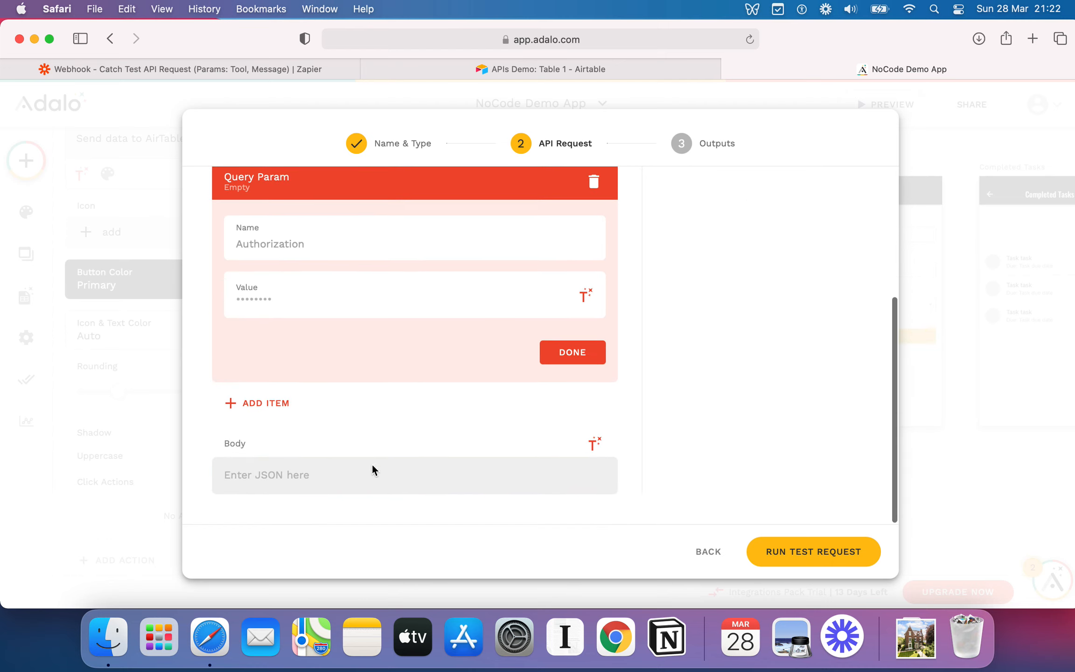
{"action": "left_click", "coordinate": [268, 474]}
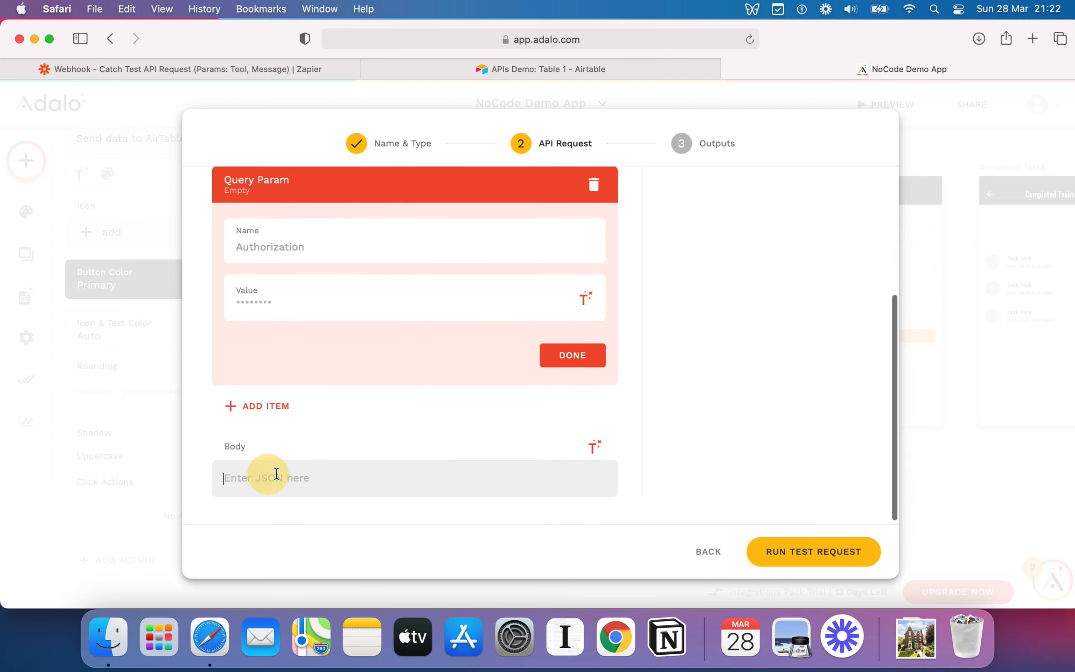
{"action": "scroll", "coordinate": [375, 455], "scroll_direction": "up", "scroll_amount": 1}
{"action": "scroll", "coordinate": [375, 459], "scroll_direction": "up", "scroll_amount": 6}
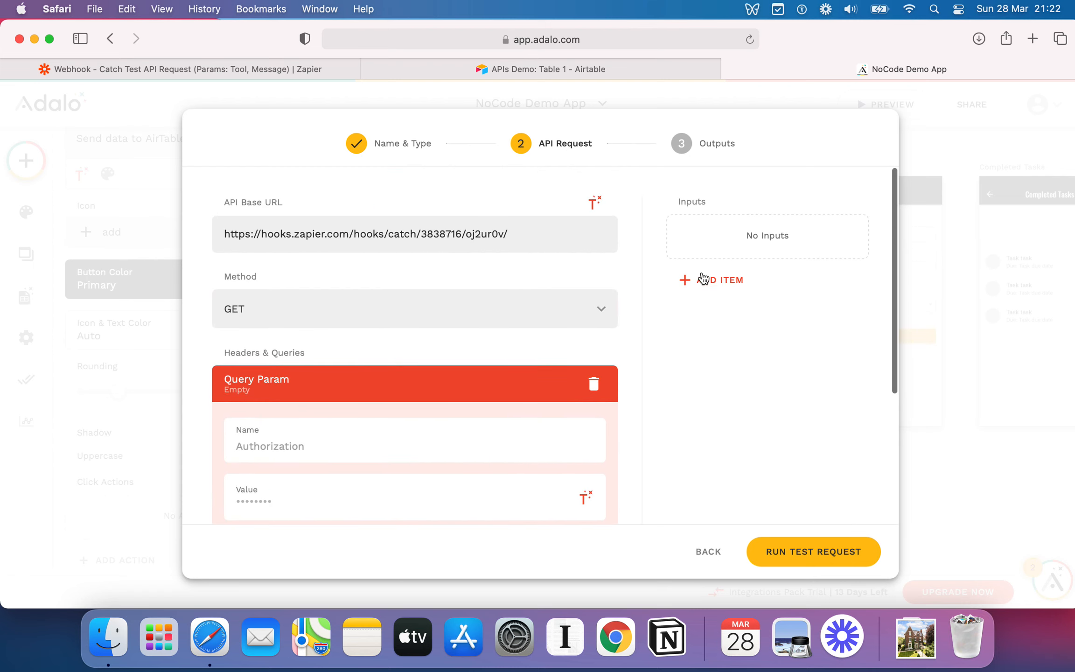
{"action": "left_click", "coordinate": [704, 281]}
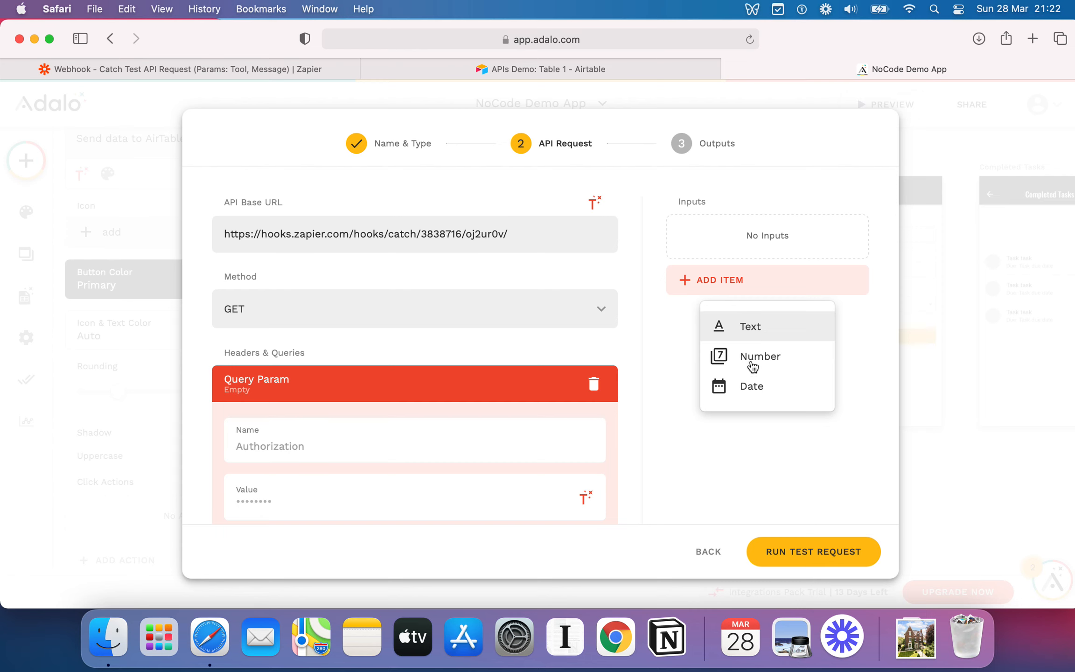
{"action": "left_click", "coordinate": [814, 226]}
{"action": "left_click", "coordinate": [717, 281]}
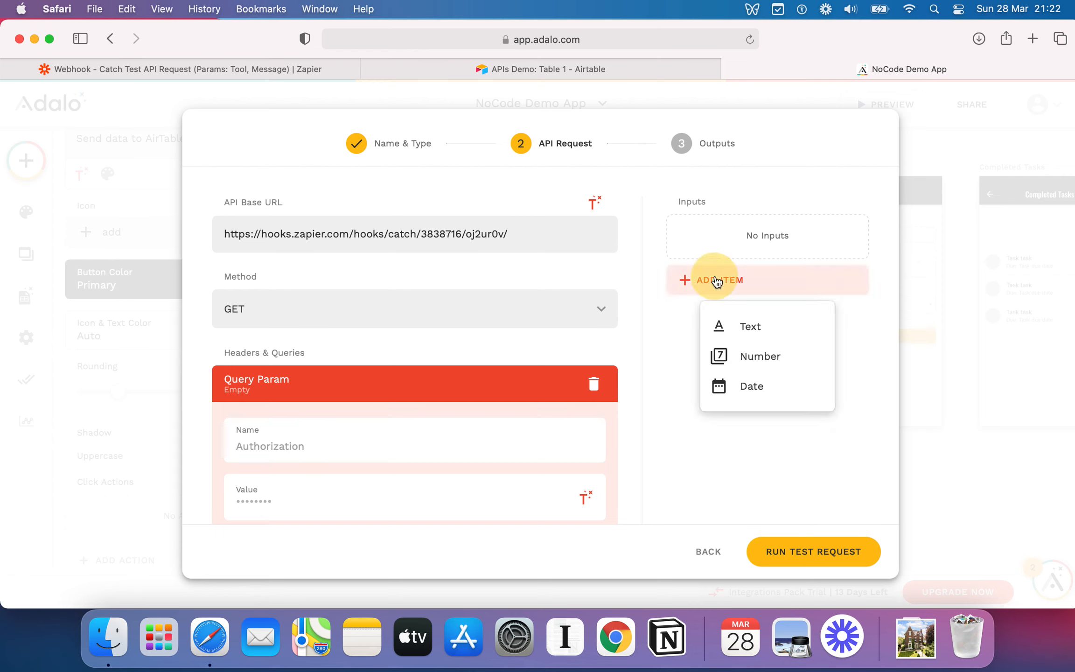
{"action": "left_click", "coordinate": [742, 327]}
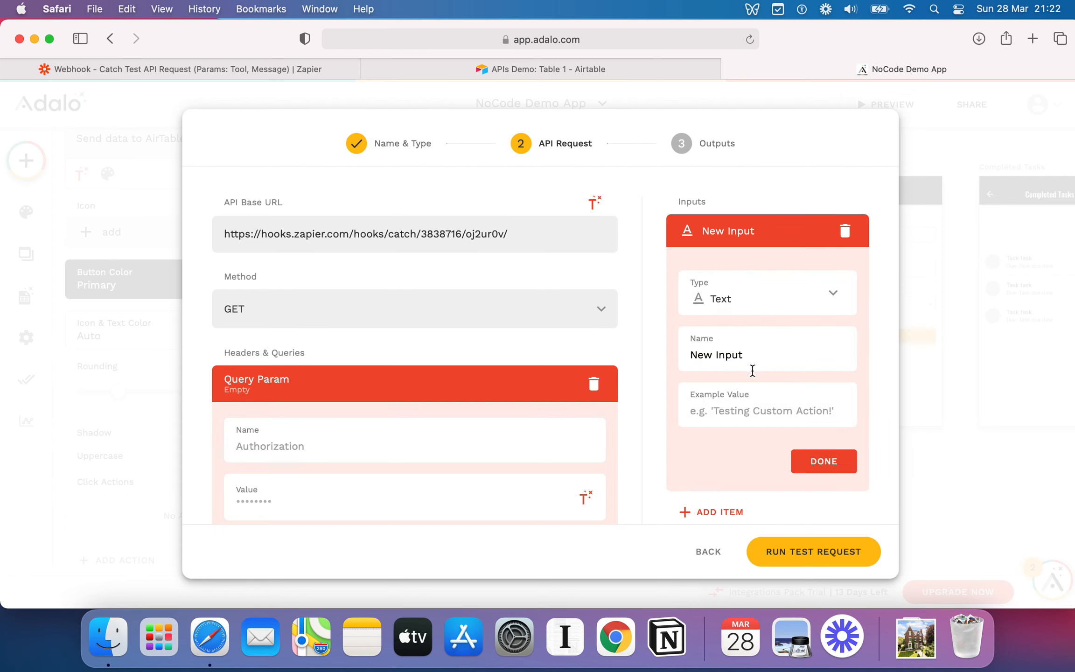
{"action": "left_click", "coordinate": [845, 231]}
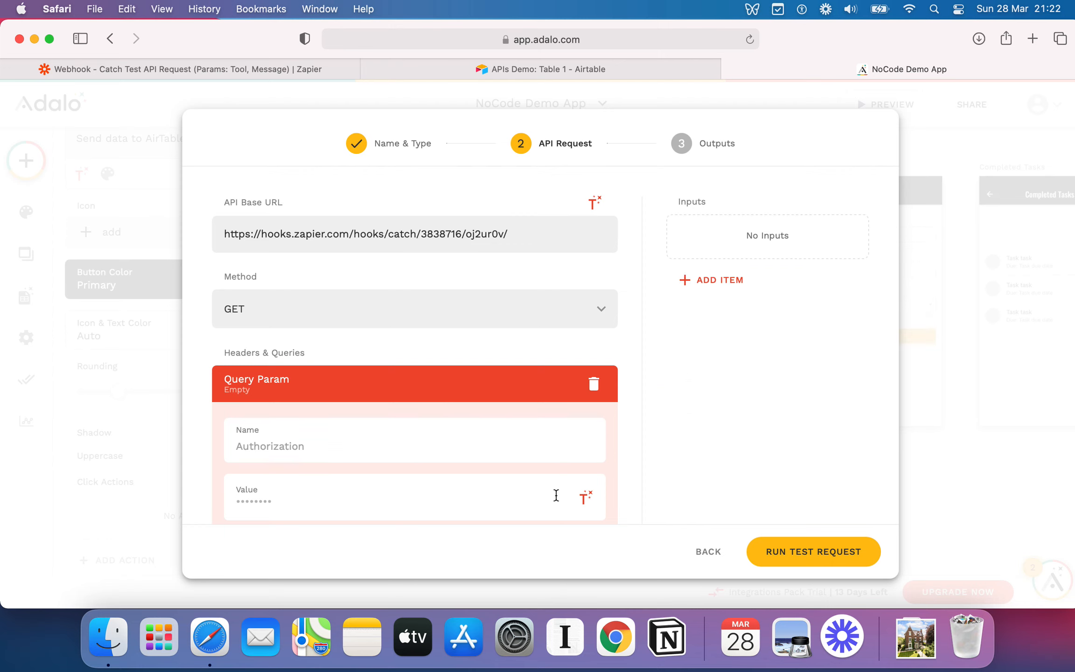
Name the query parameter Tool, matching the Zap's parameters, and give it the value Adalo.
{"action": "scroll", "coordinate": [536, 387], "scroll_direction": "down", "scroll_amount": 1}
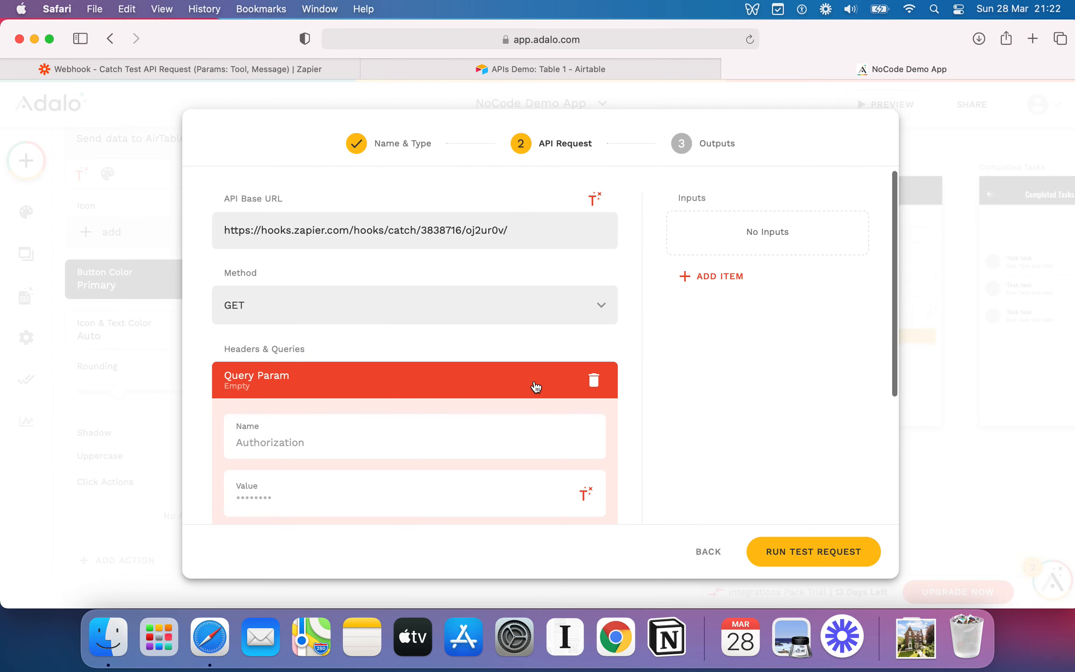
{"action": "left_click", "coordinate": [446, 440]}
{"action": "scroll", "coordinate": [447, 441], "scroll_direction": "down", "scroll_amount": 2}
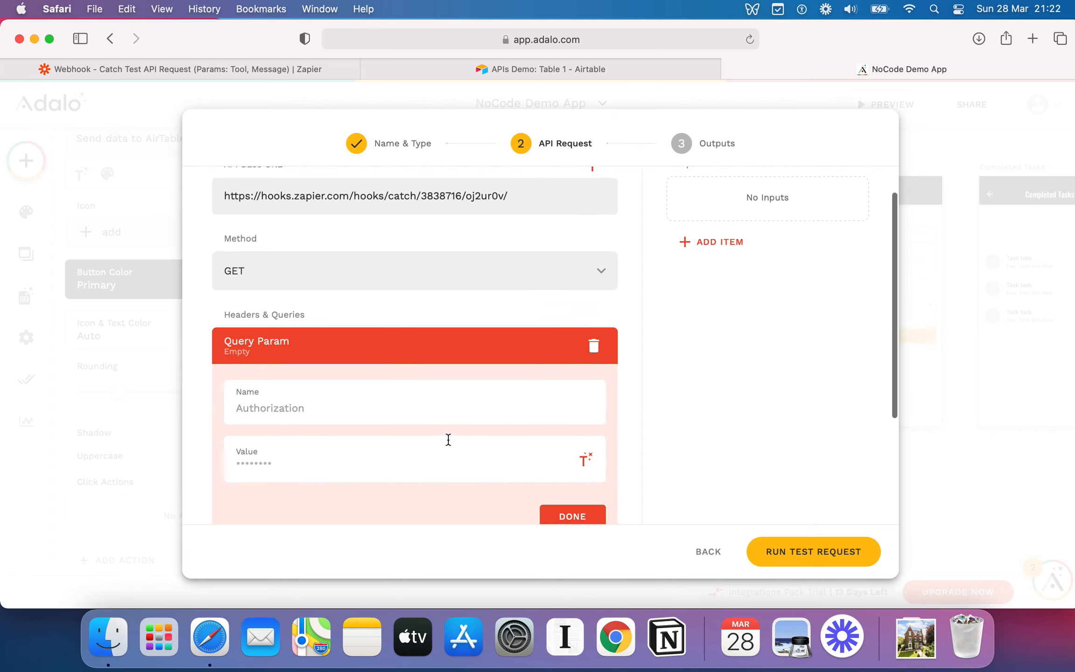
{"action": "left_click", "coordinate": [348, 385]}
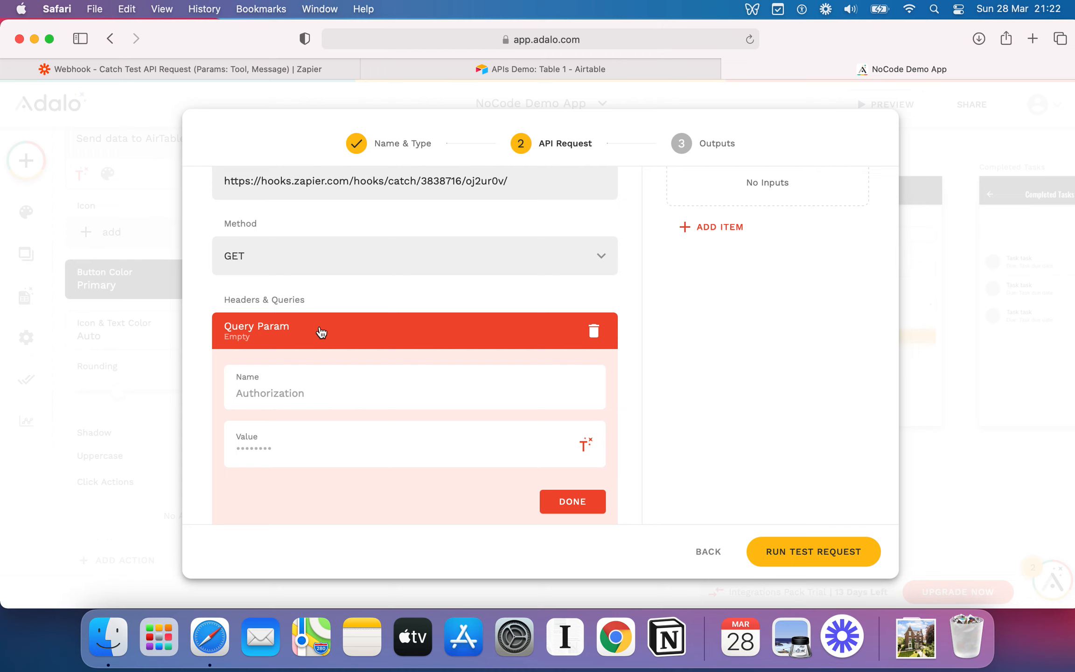
{"action": "left_click", "coordinate": [294, 392]}
{"action": "left_click", "coordinate": [256, 68]}
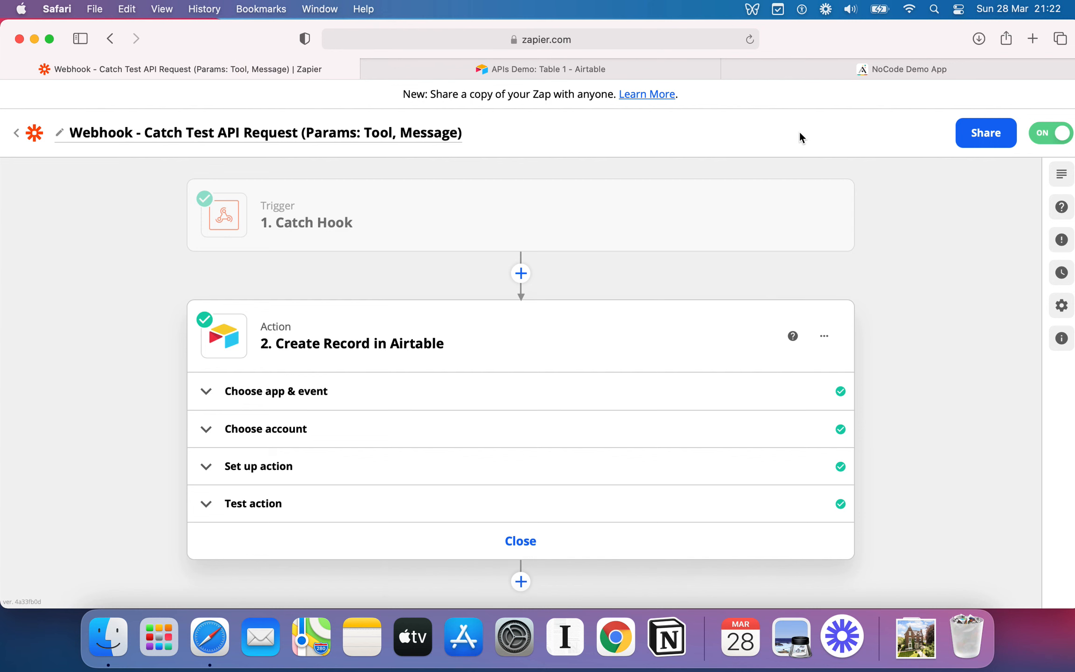
{"action": "left_click", "coordinate": [871, 70]}
{"action": "type", "text": "Too"}
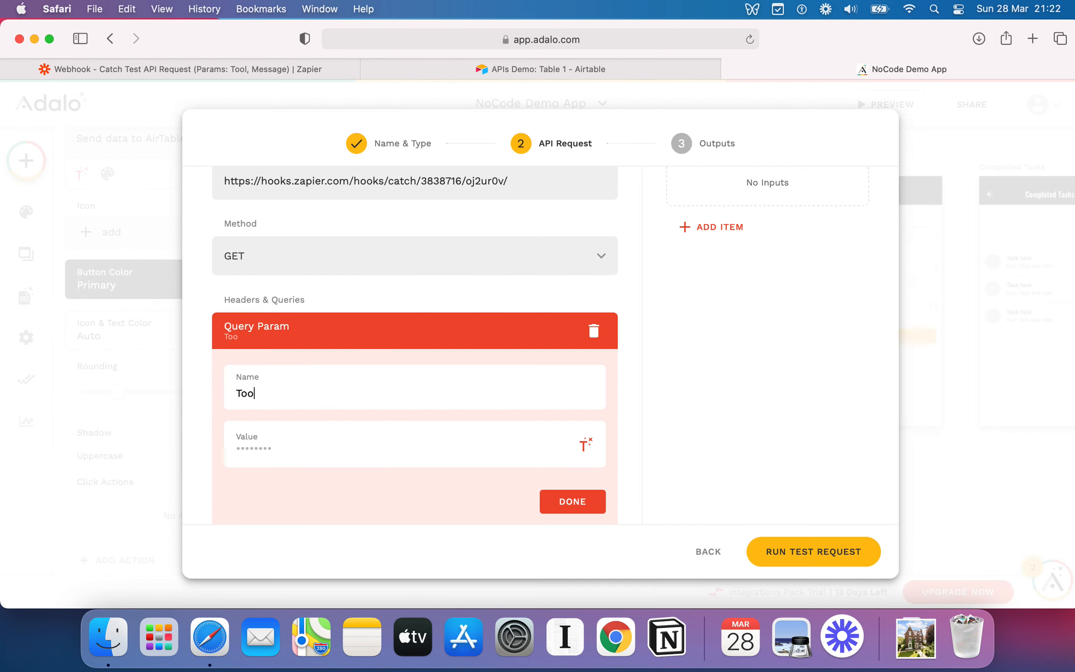
{"action": "type", "text": "Adalo"}
{"action": "left_click", "coordinate": [589, 511]}
Add a second query parameter named Message, checking the Zap's parameter names.
{"action": "left_click", "coordinate": [238, 404]}
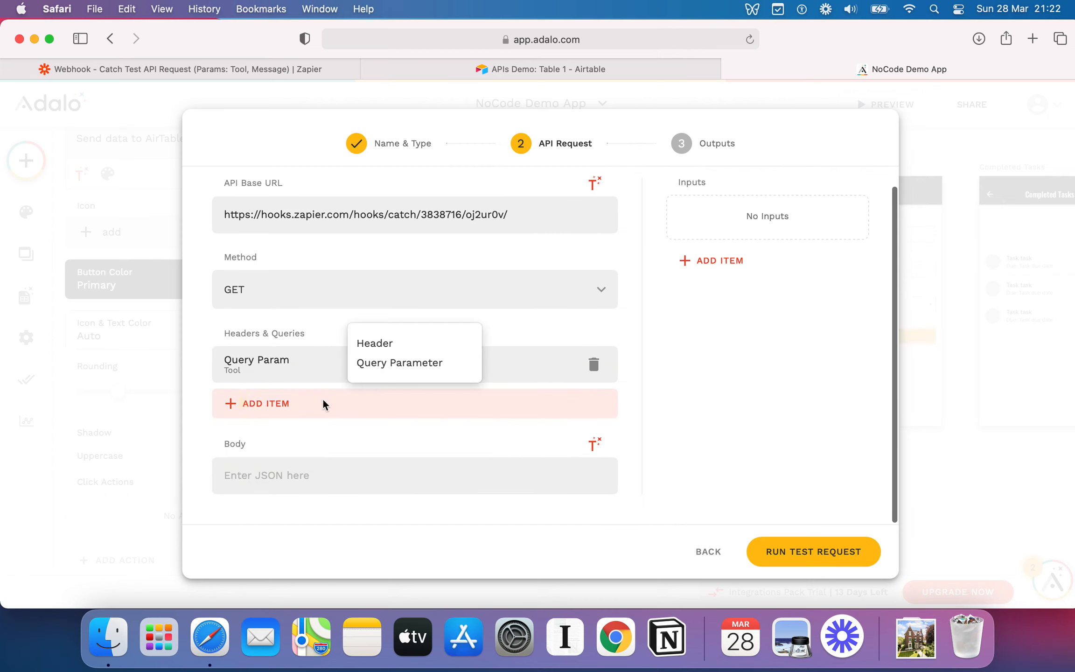
{"action": "left_click", "coordinate": [427, 371]}
{"action": "left_click", "coordinate": [315, 456]}
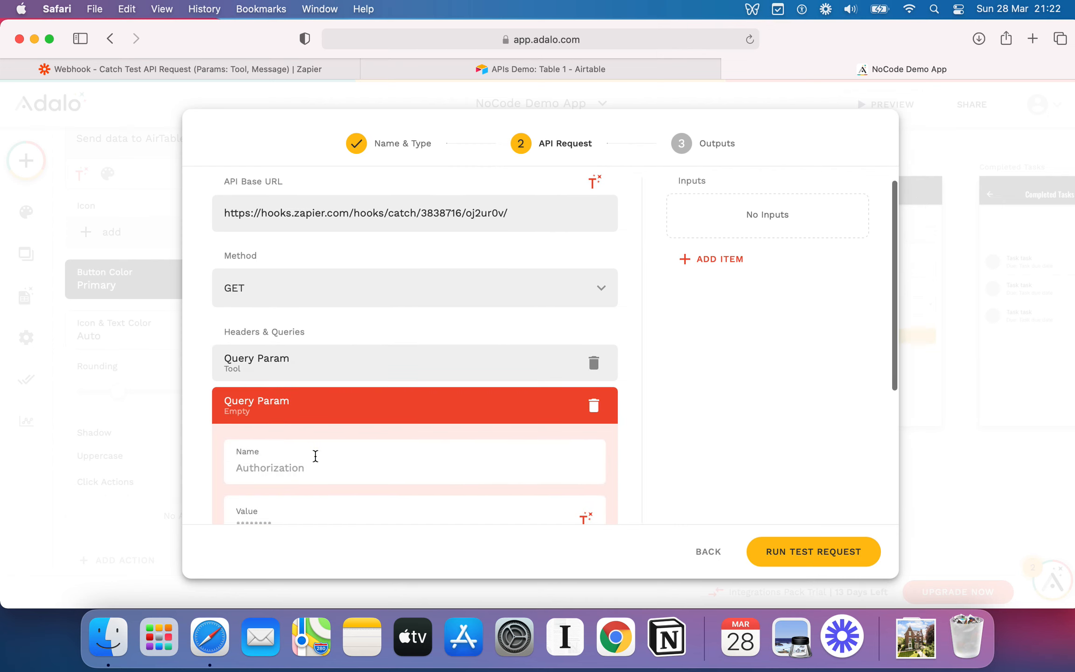
{"action": "scroll", "coordinate": [397, 414], "scroll_direction": "down", "scroll_amount": 3}
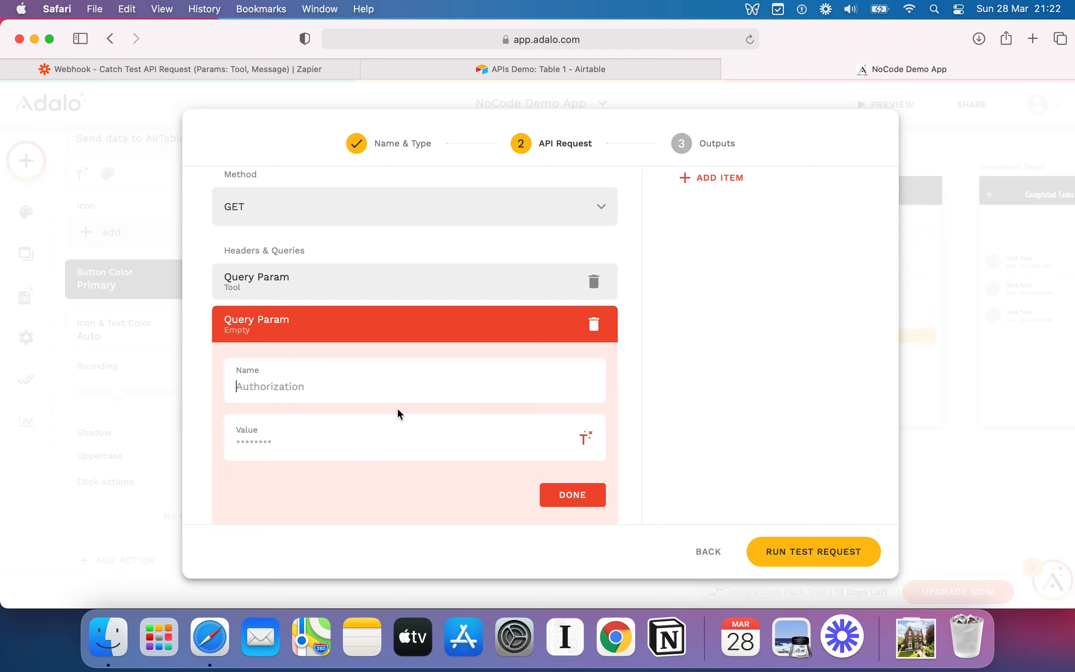
{"action": "type", "text": "Message"}
{"action": "key", "text": "Tab"}
{"action": "left_click", "coordinate": [231, 73]}
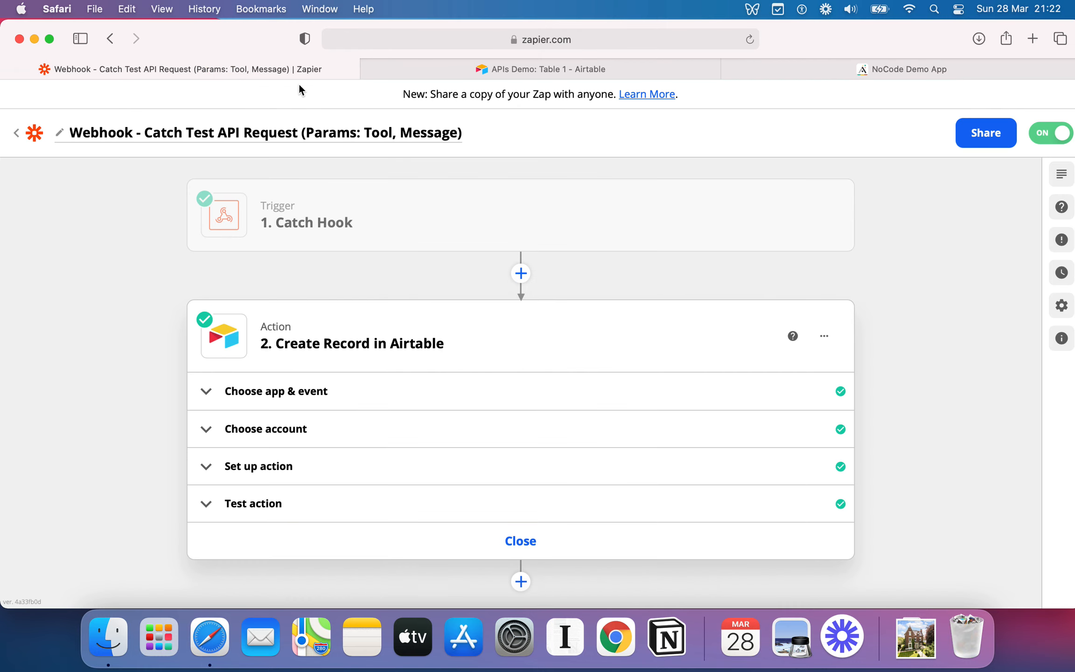
{"action": "left_click", "coordinate": [883, 69]}
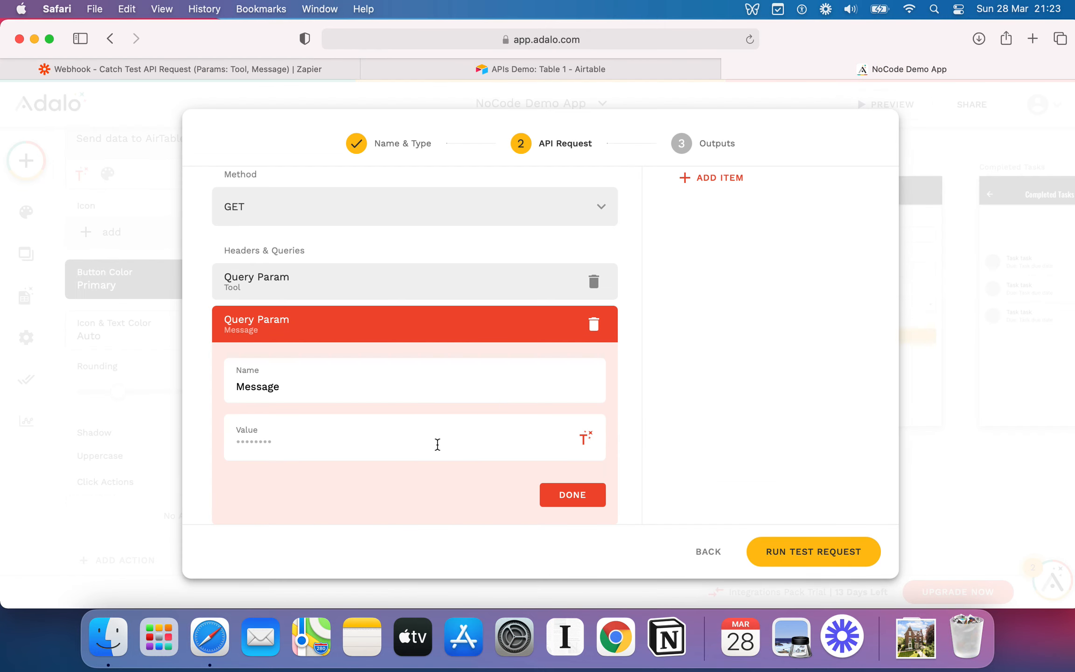
Set the Message parameter's value to This is my second test of sending an API Request from Adalo.
{"action": "left_click", "coordinate": [329, 440]}
{"action": "type", "text": "This is my second t34"}
{"action": "key", "text": "BackSpace"}
{"action": "type", "text": "est of sending an API reqeus"}
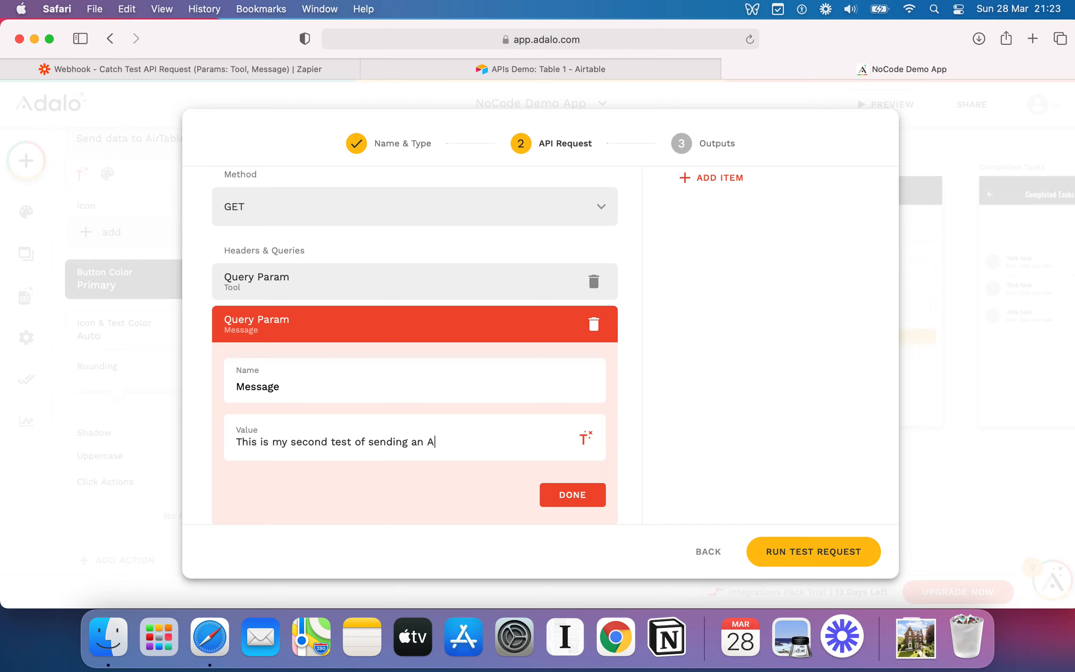
{"action": "key", "text": "BackSpace"}
{"action": "type", "text": "uest from Adalo -"}
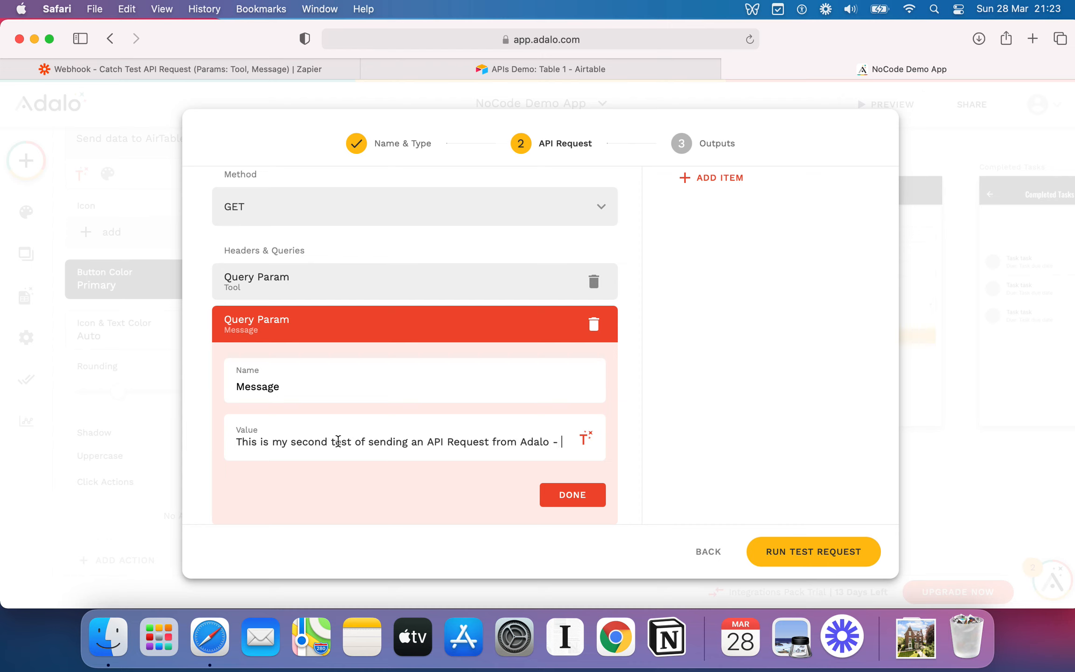
{"action": "left_click", "coordinate": [585, 438]}
{"action": "left_click", "coordinate": [549, 396]}
{"action": "left_click", "coordinate": [559, 442]}
{"action": "left_click", "coordinate": [570, 494]}
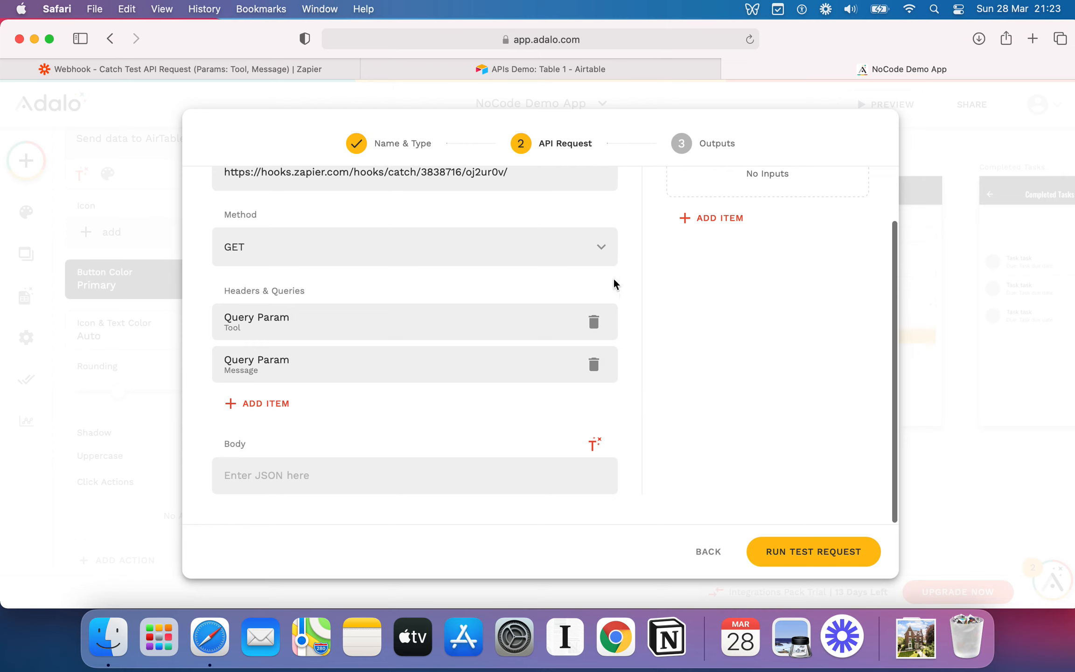
Run the test request and save the custom action.
{"action": "scroll", "coordinate": [550, 358], "scroll_direction": "up", "scroll_amount": 3}
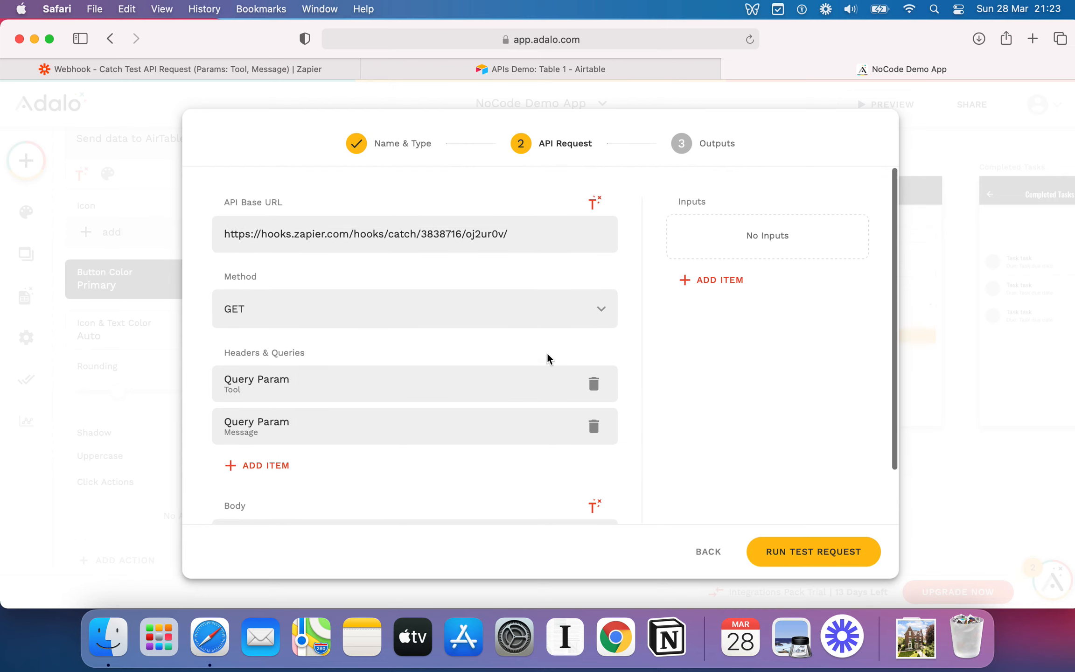
{"action": "left_click", "coordinate": [843, 553]}
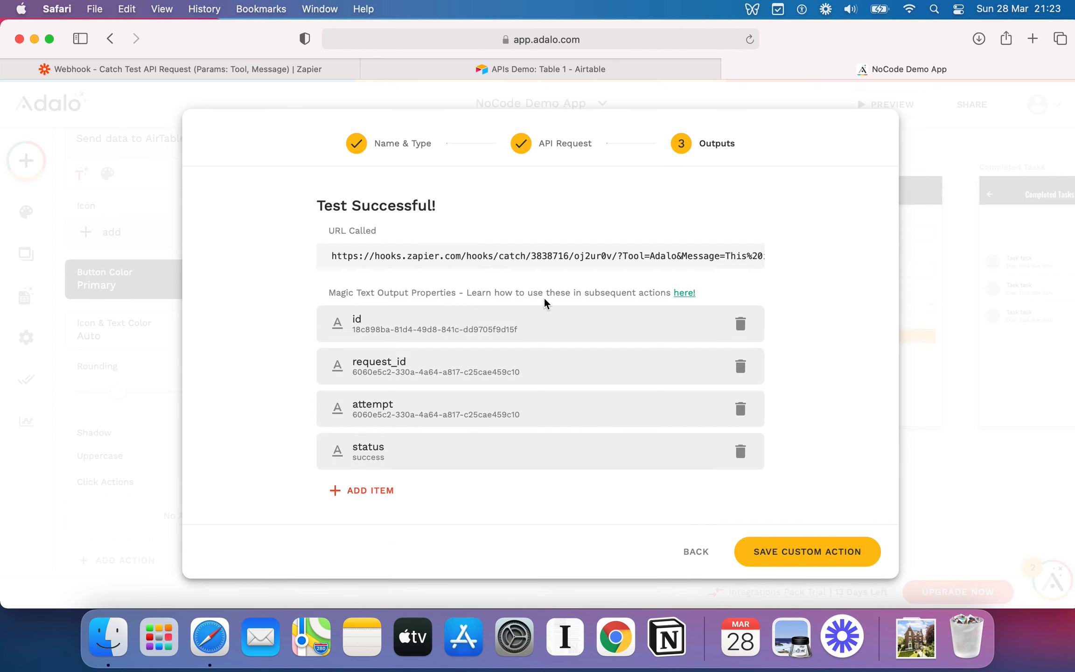
{"action": "scroll", "coordinate": [546, 298], "scroll_direction": "down", "scroll_amount": 1}
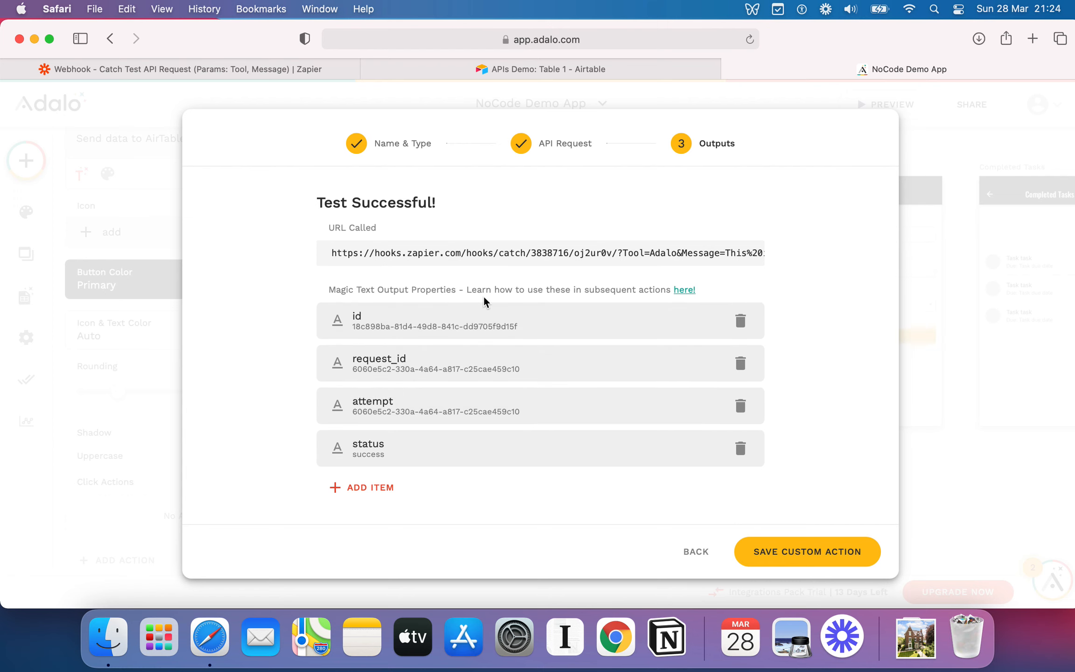
{"action": "left_click", "coordinate": [804, 551]}
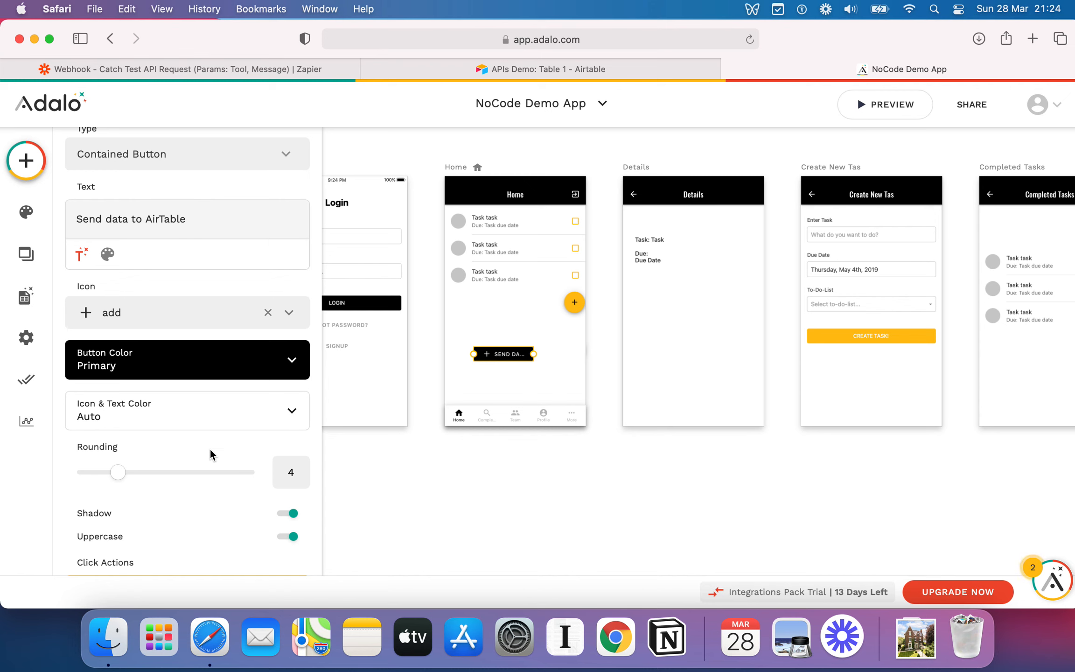
Add another click action that creates a Task record.
{"action": "scroll", "coordinate": [211, 451], "scroll_direction": "down", "scroll_amount": 3}
{"action": "scroll", "coordinate": [211, 455], "scroll_direction": "down", "scroll_amount": 8}
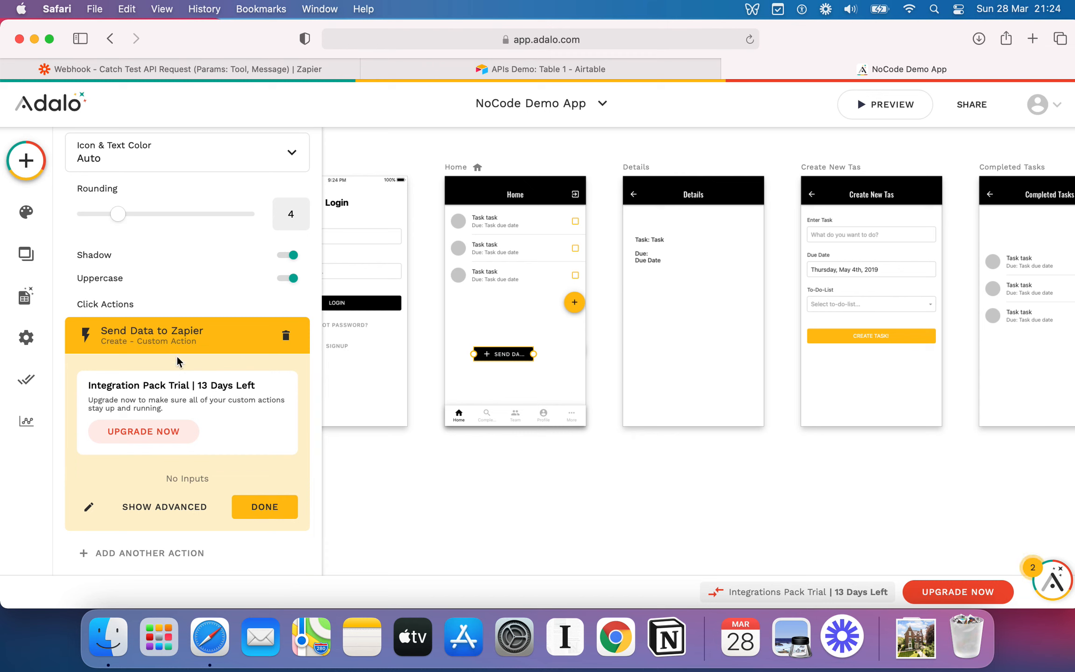
{"action": "left_click", "coordinate": [195, 553]}
{"action": "mouse_move", "coordinate": [211, 508]}
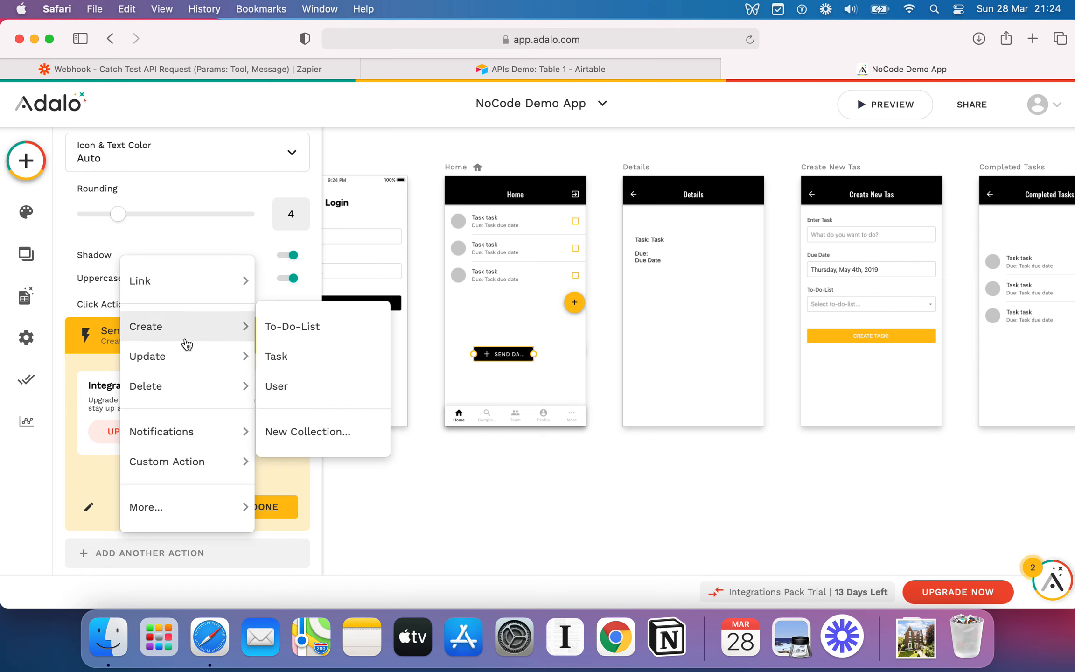
{"action": "mouse_move", "coordinate": [223, 331]}
{"action": "left_click", "coordinate": [290, 363]}
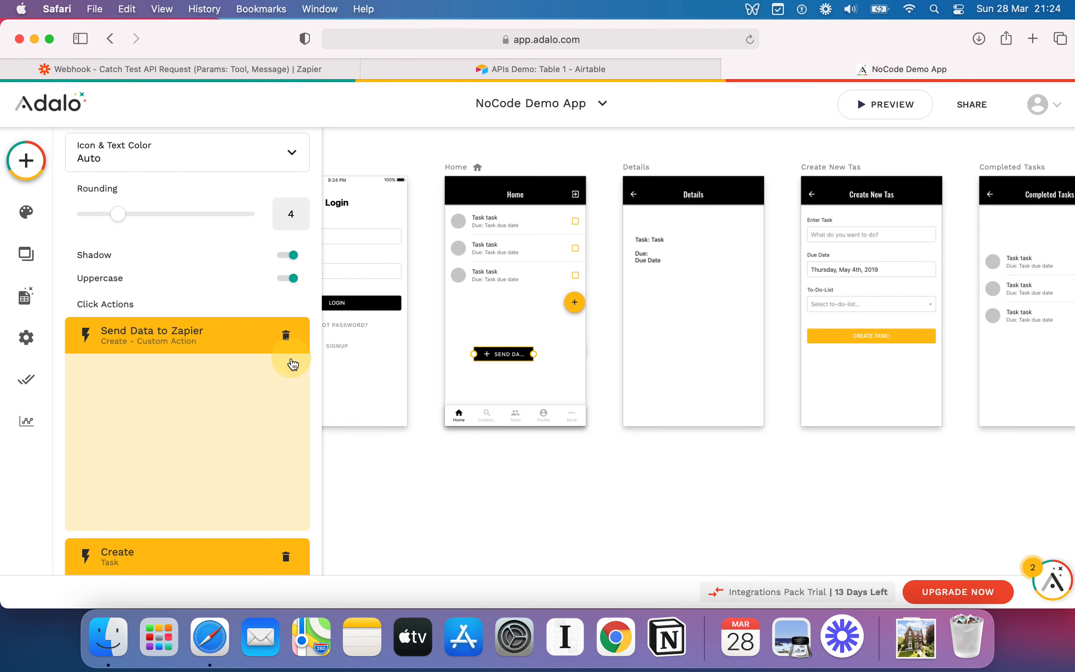
Try inserting the Send Data to Zapier status value into the Create action's Task field, then clear it.
{"action": "scroll", "coordinate": [192, 394], "scroll_direction": "down", "scroll_amount": 5}
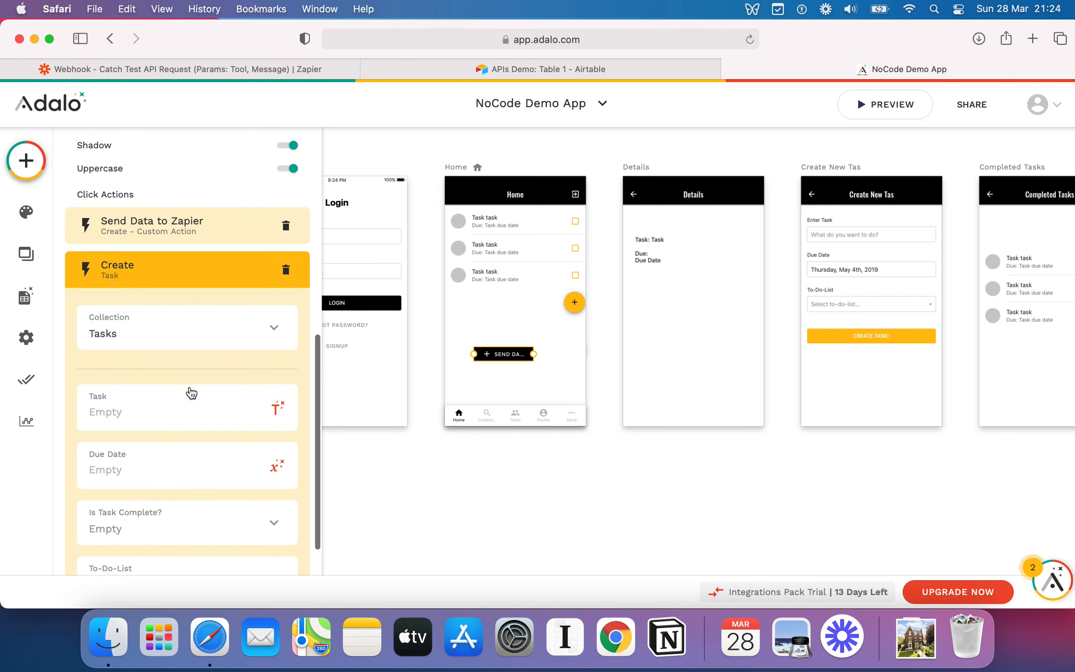
{"action": "left_click", "coordinate": [107, 405]}
{"action": "left_click", "coordinate": [275, 418]}
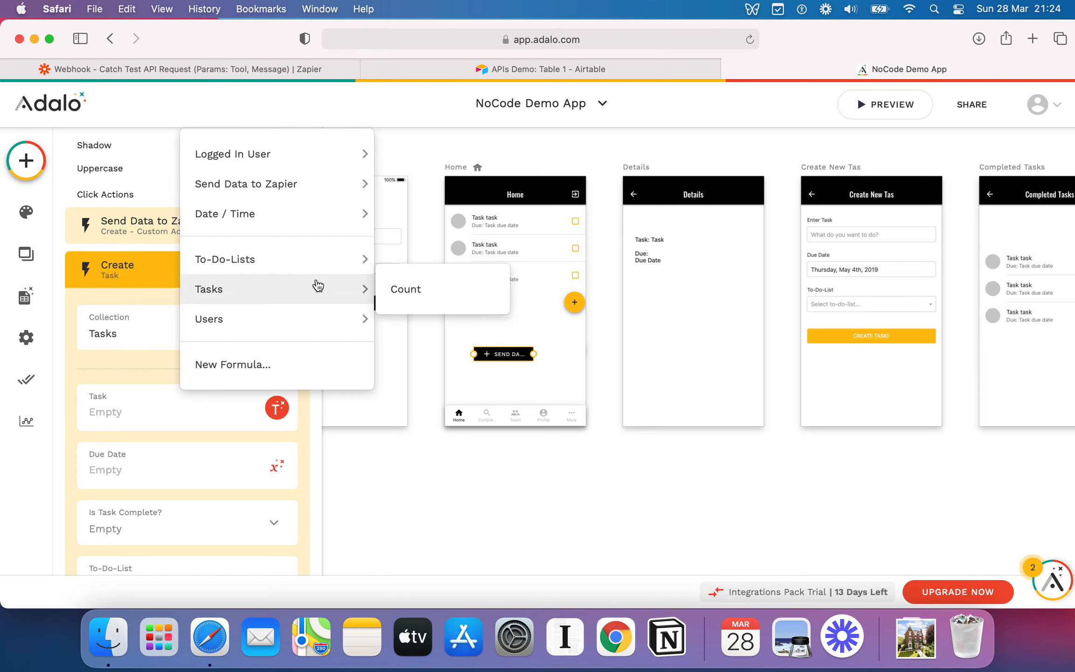
{"action": "mouse_move", "coordinate": [229, 195]}
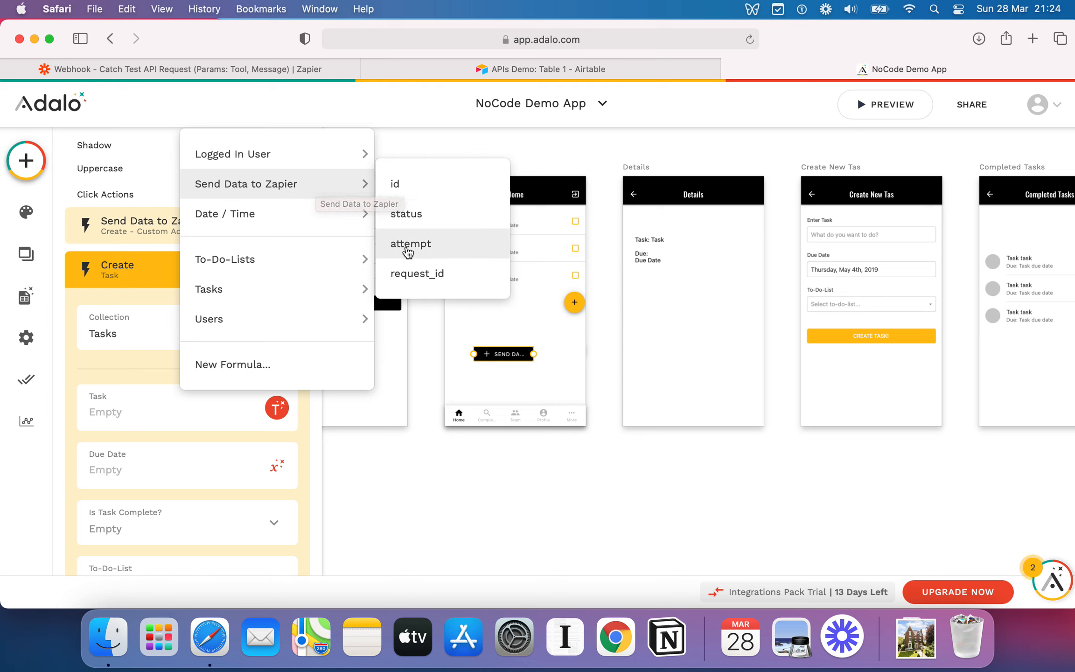
{"action": "left_click", "coordinate": [430, 215]}
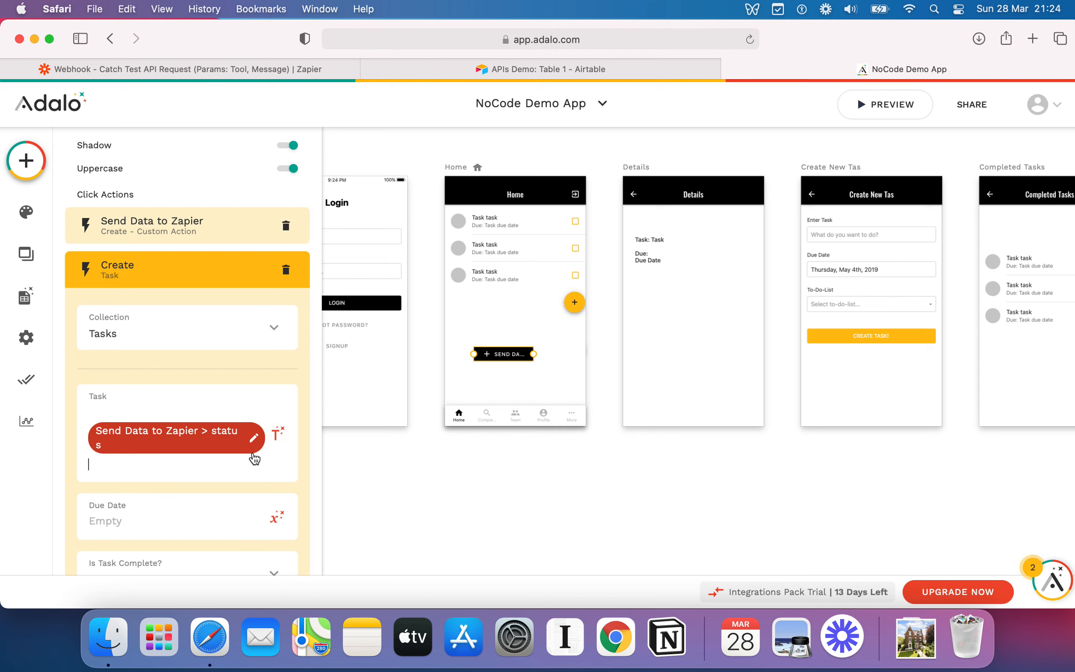
{"action": "key", "text": "BackSpace"}
{"action": "left_click", "coordinate": [277, 408]}
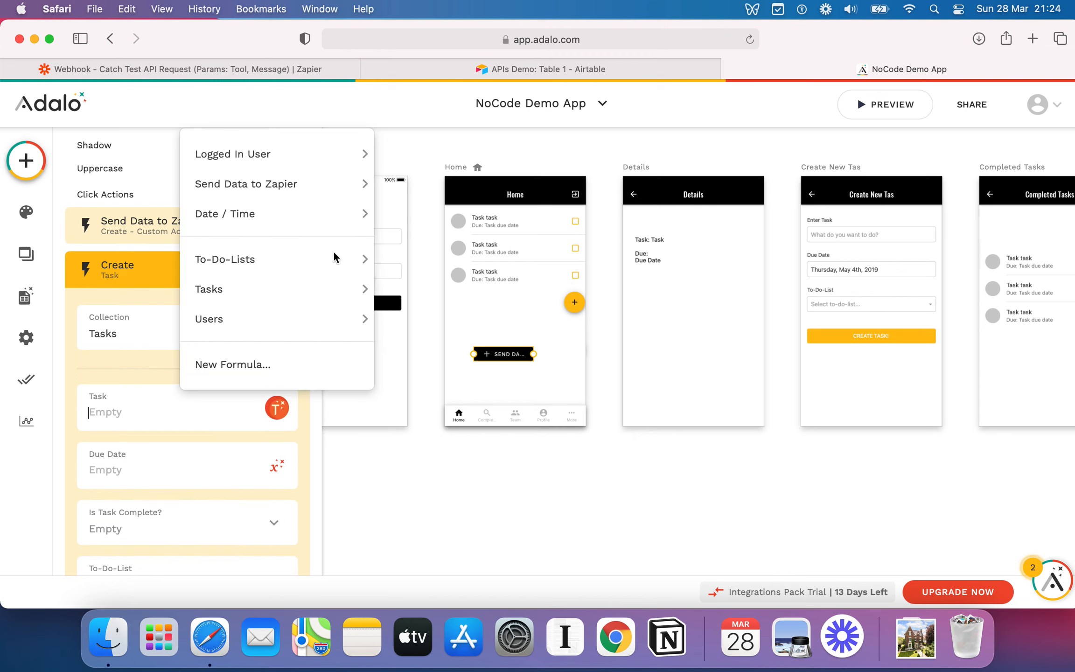
{"action": "mouse_move", "coordinate": [307, 177]}
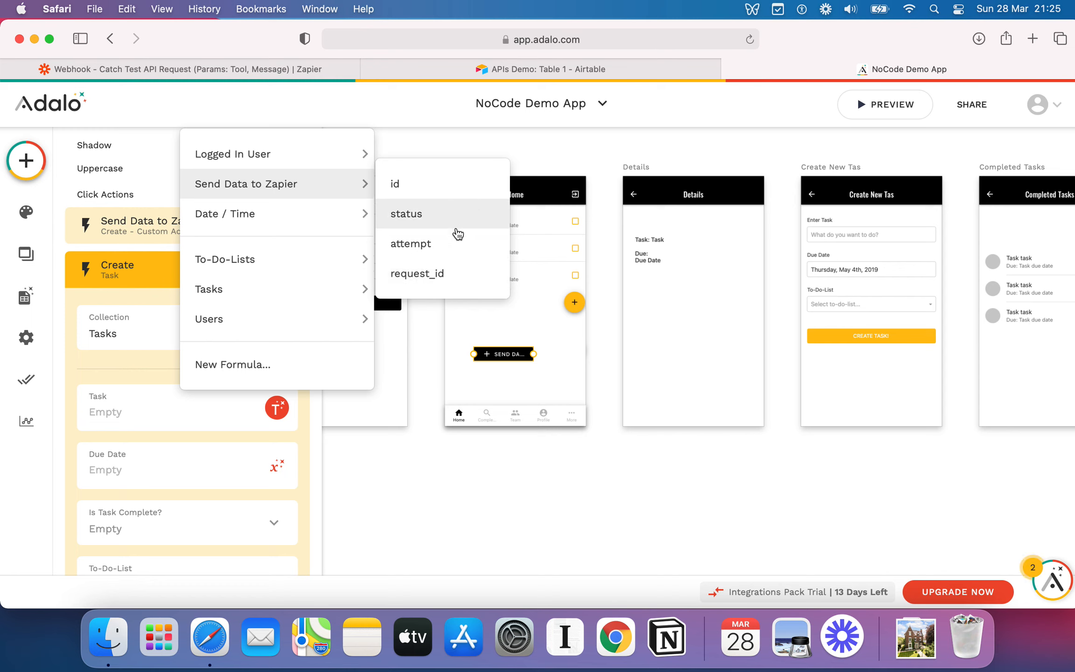
{"action": "left_click", "coordinate": [141, 373]}
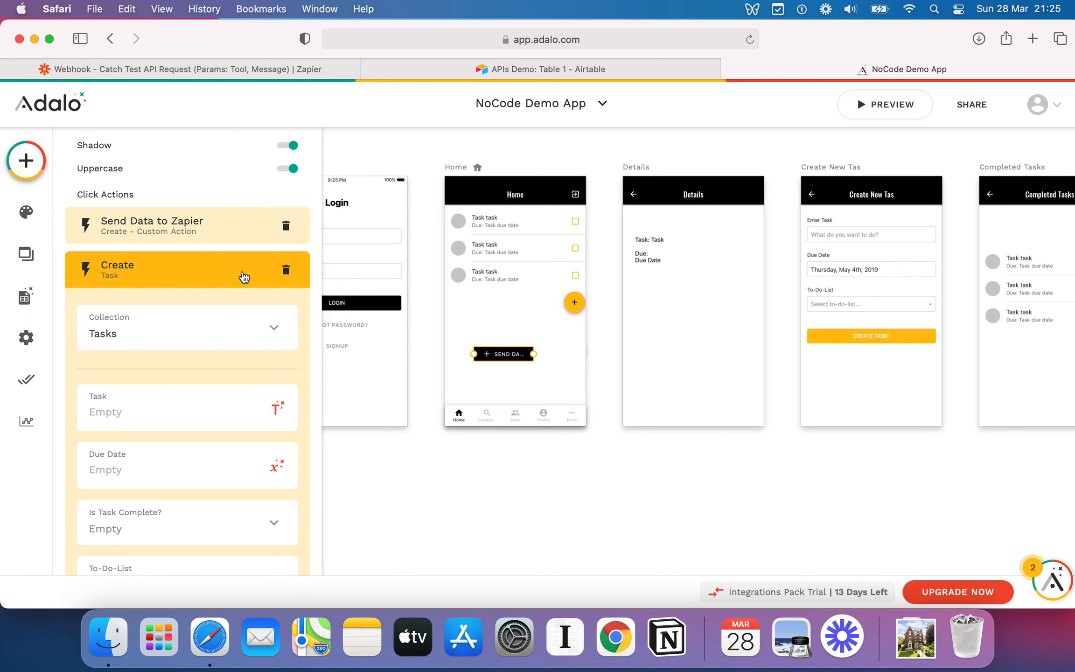
Delete the Create Task click action from the button.
{"action": "left_click", "coordinate": [208, 271]}
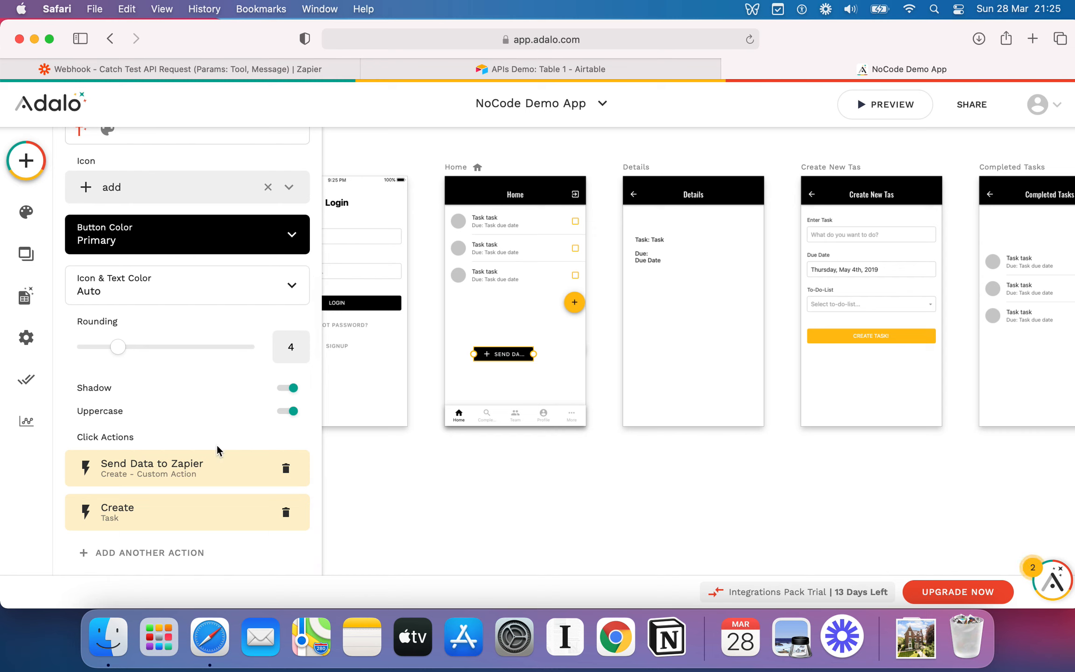
{"action": "left_click", "coordinate": [216, 521]}
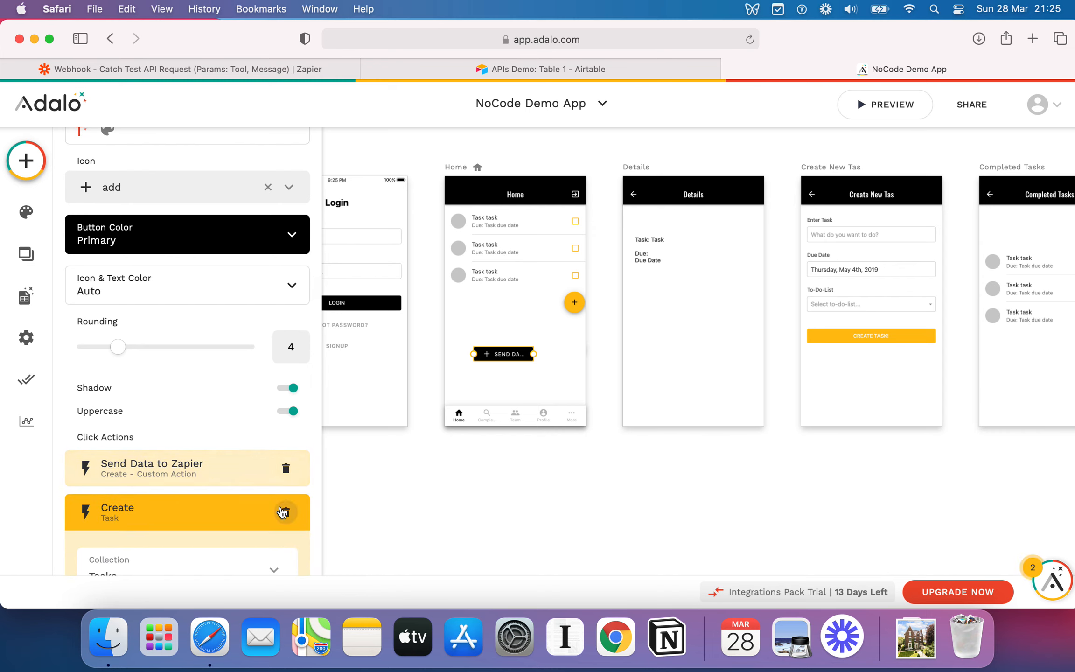
{"action": "left_click", "coordinate": [286, 512]}
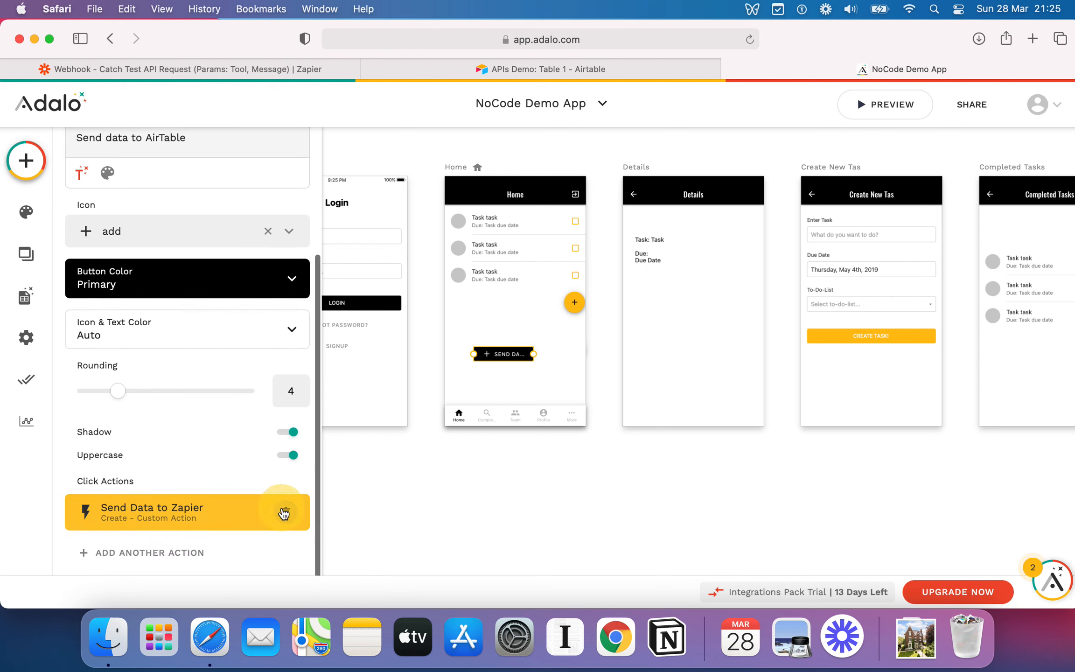
Examine the records received in the Airtable table.
{"action": "left_click", "coordinate": [604, 67]}
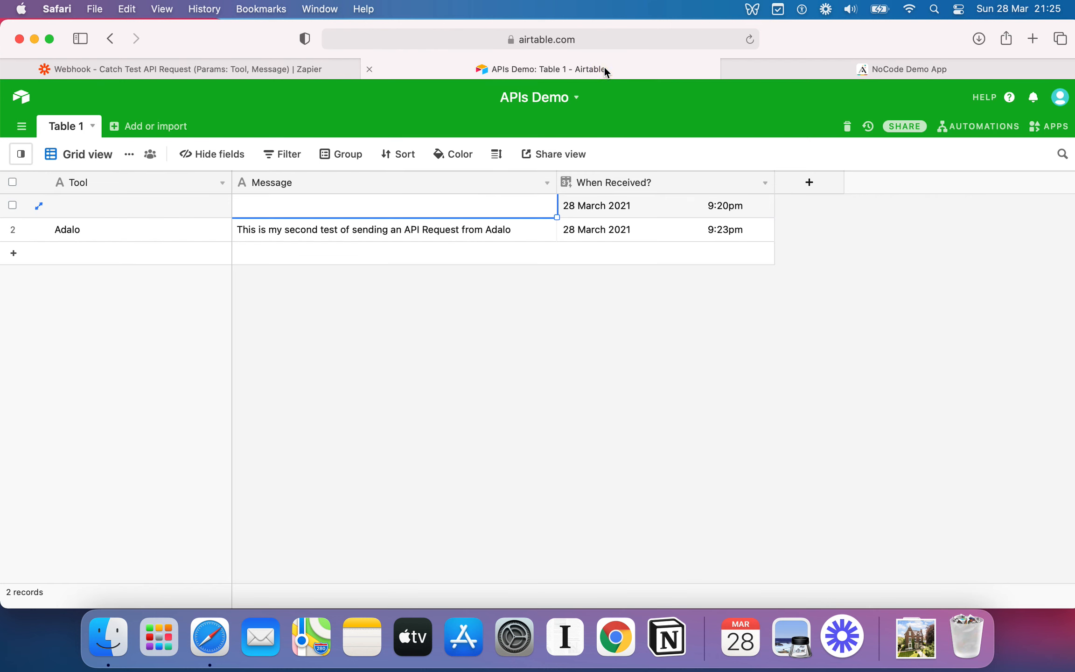
{"action": "left_click", "coordinate": [204, 227]}
{"action": "left_click", "coordinate": [643, 231]}
{"action": "left_click", "coordinate": [363, 231]}
{"action": "left_click", "coordinate": [580, 235]}
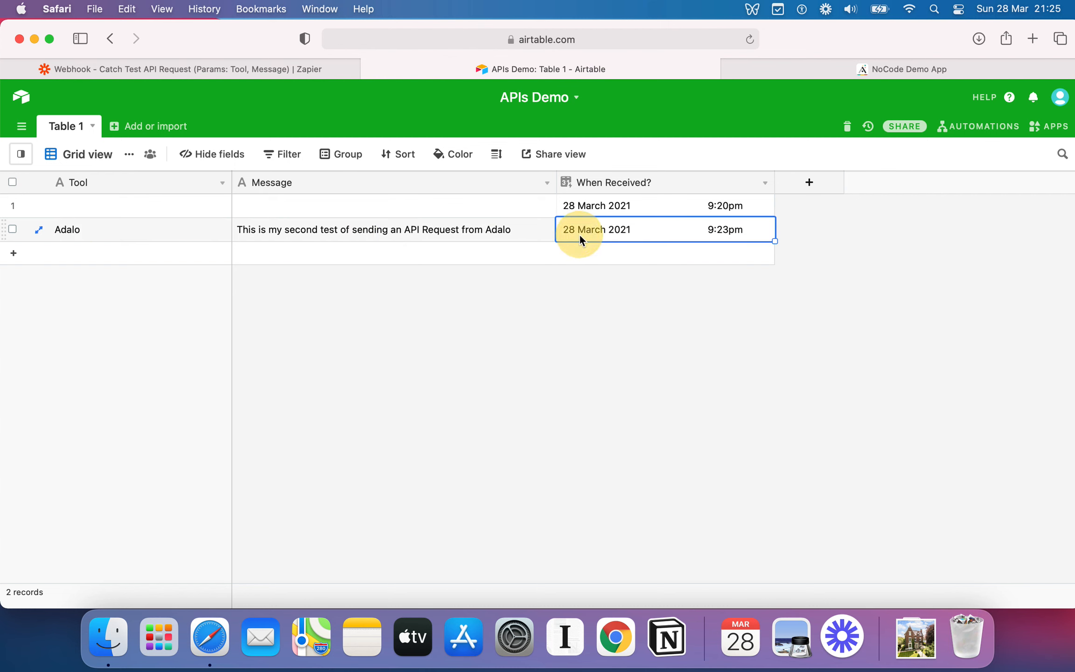
{"action": "left_click", "coordinate": [850, 68]}
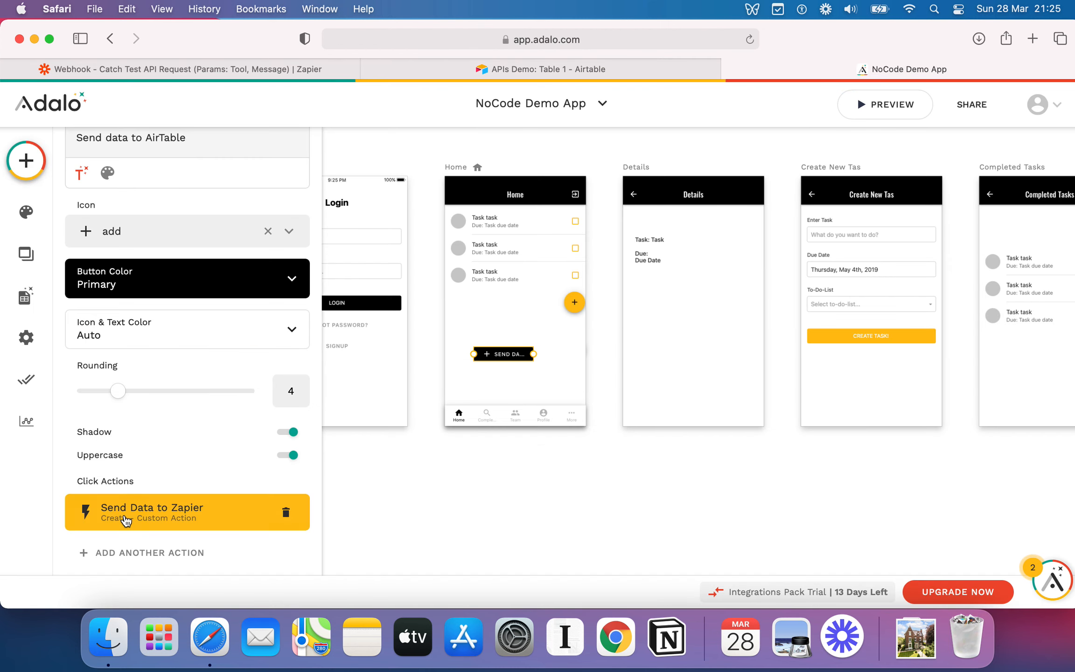
Open the app preview and tap the Send Data button to send a request.
{"action": "left_click", "coordinate": [446, 487]}
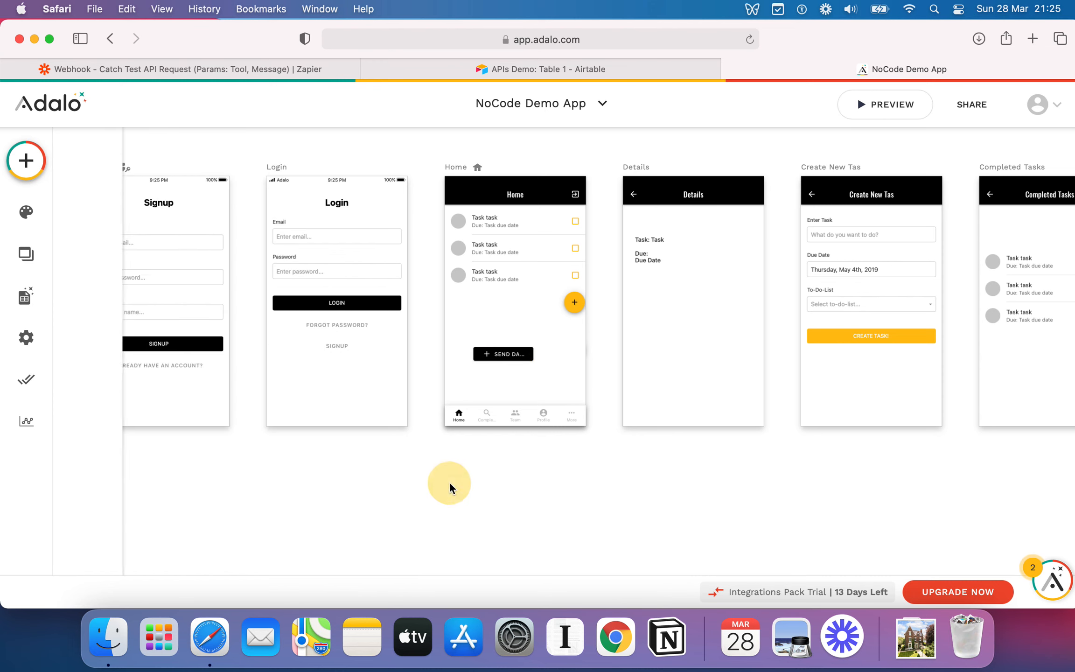
{"action": "left_click", "coordinate": [900, 105]}
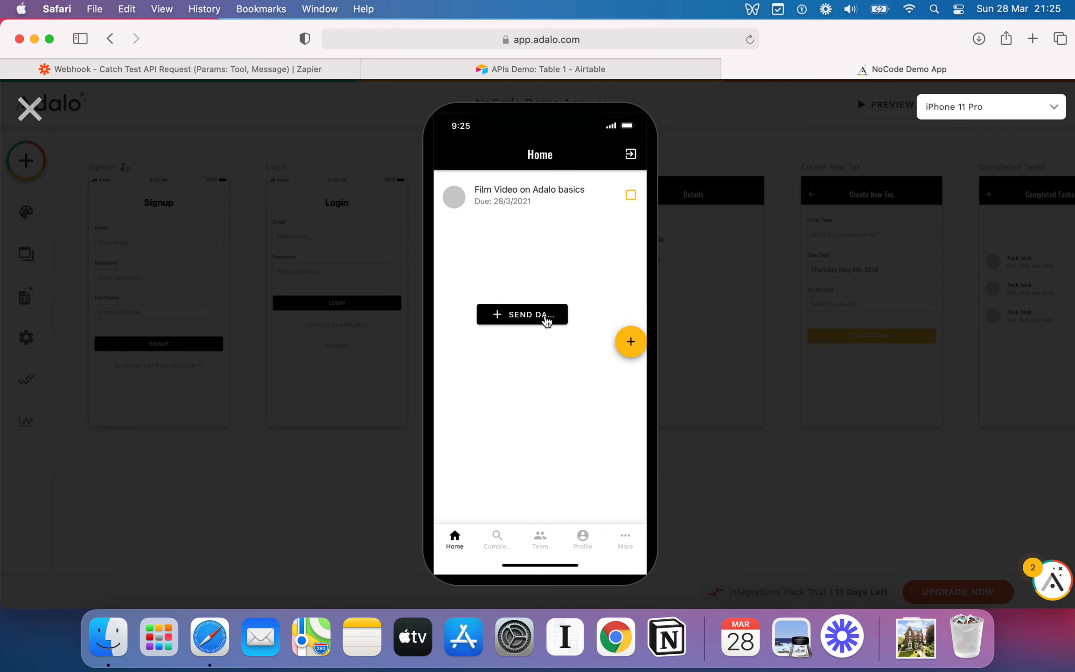
{"action": "left_click", "coordinate": [533, 321]}
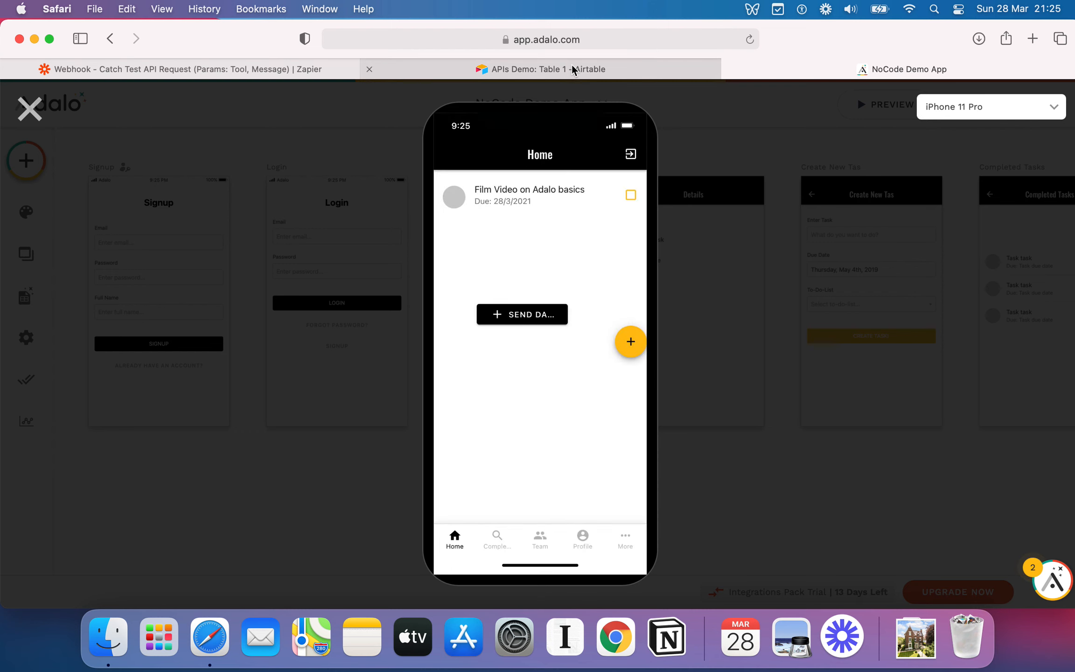
Check the Airtable table for a newly received record.
{"action": "left_click", "coordinate": [572, 68]}
{"action": "left_click", "coordinate": [216, 251]}
{"action": "left_click", "coordinate": [473, 254]}
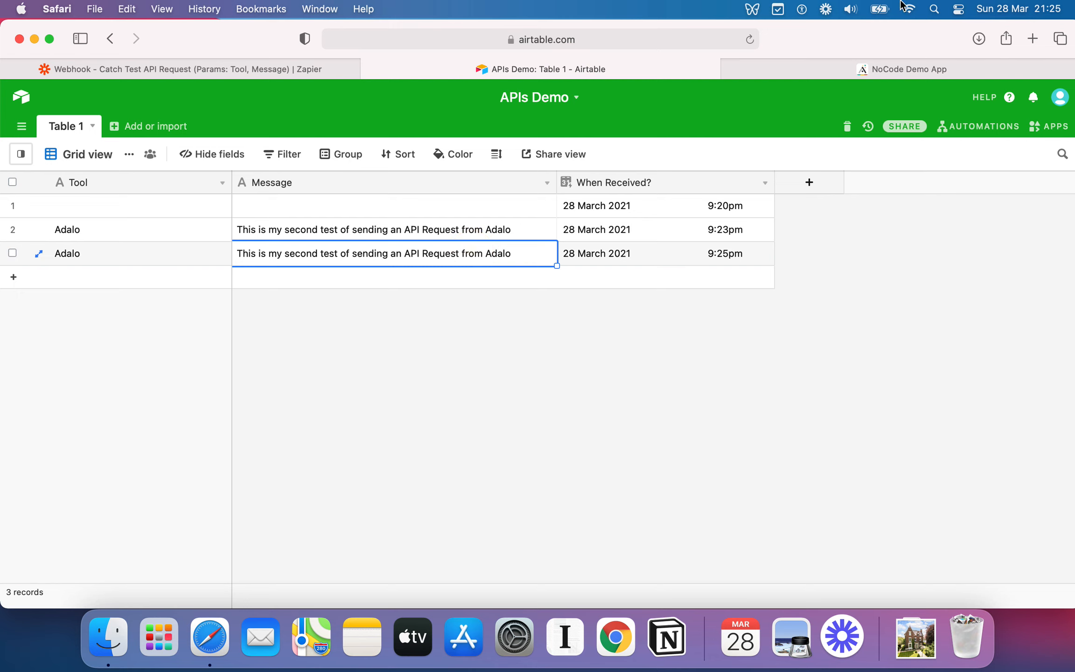
{"action": "left_click", "coordinate": [879, 61]}
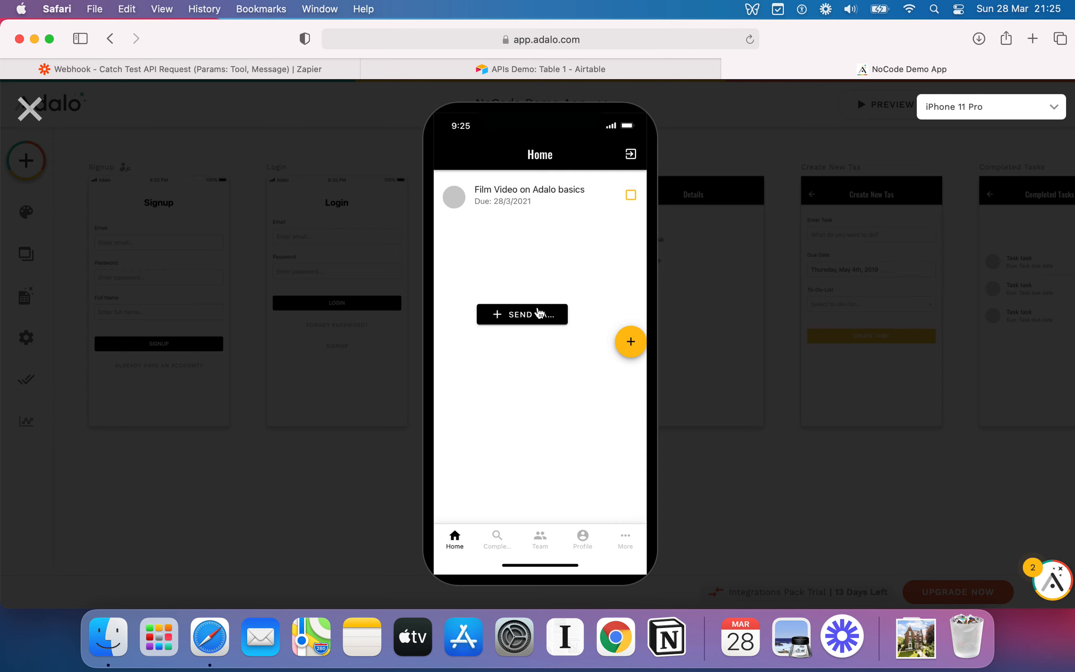
Send further test requests from the preview button, checking the Airtable table, and close the preview.
{"action": "left_click", "coordinate": [539, 312]}
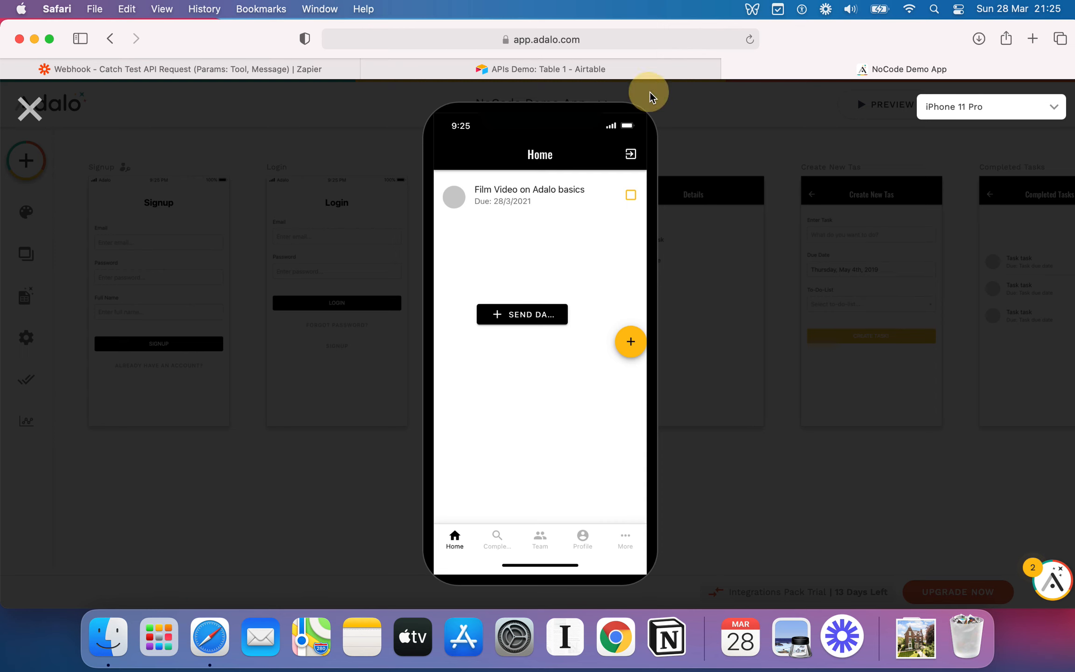
{"action": "left_click", "coordinate": [369, 277]}
{"action": "left_click", "coordinate": [849, 69]}
{"action": "left_click", "coordinate": [499, 315]}
{"action": "left_click", "coordinate": [642, 69]}
{"action": "left_click", "coordinate": [396, 283]}
{"action": "left_click", "coordinate": [470, 302]}
{"action": "left_click", "coordinate": [905, 69]}
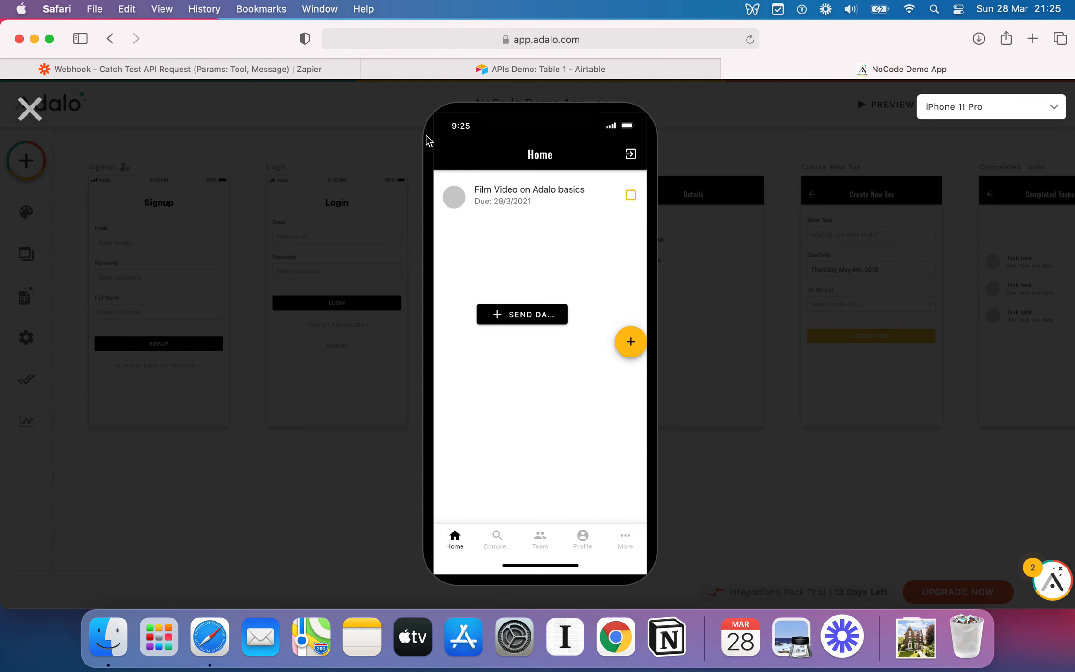
{"action": "left_click", "coordinate": [29, 109]}
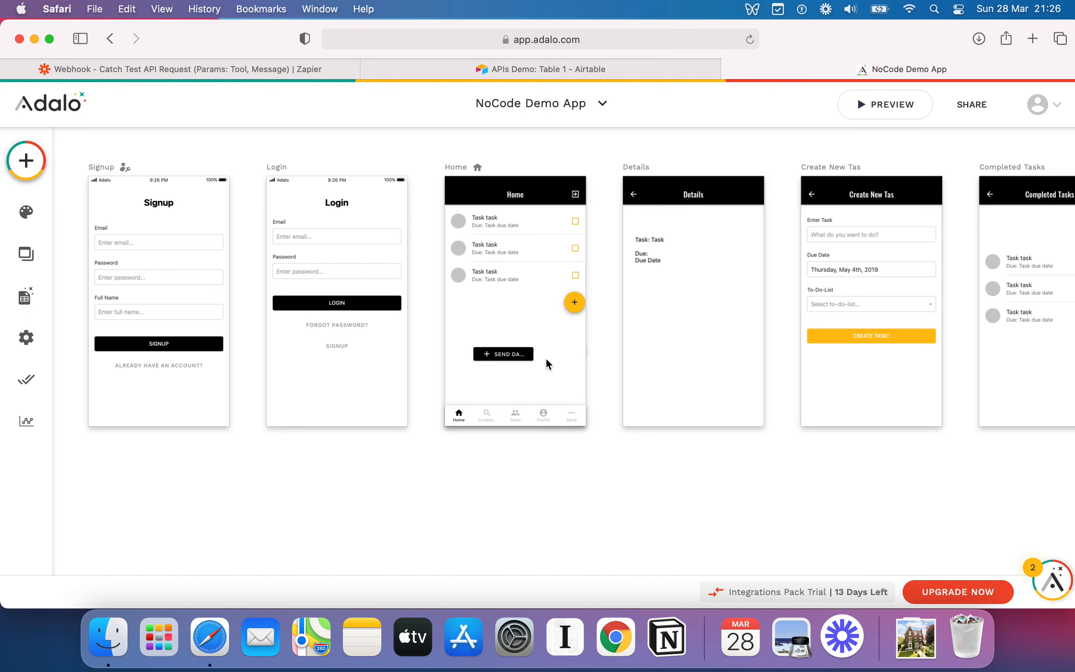
Widen the Send data to AirTable button on the Home screen so its full label shows.
{"action": "left_click", "coordinate": [532, 353]}
{"action": "left_click_drag", "start_coordinate": [535, 354], "coordinate": [577, 357]}
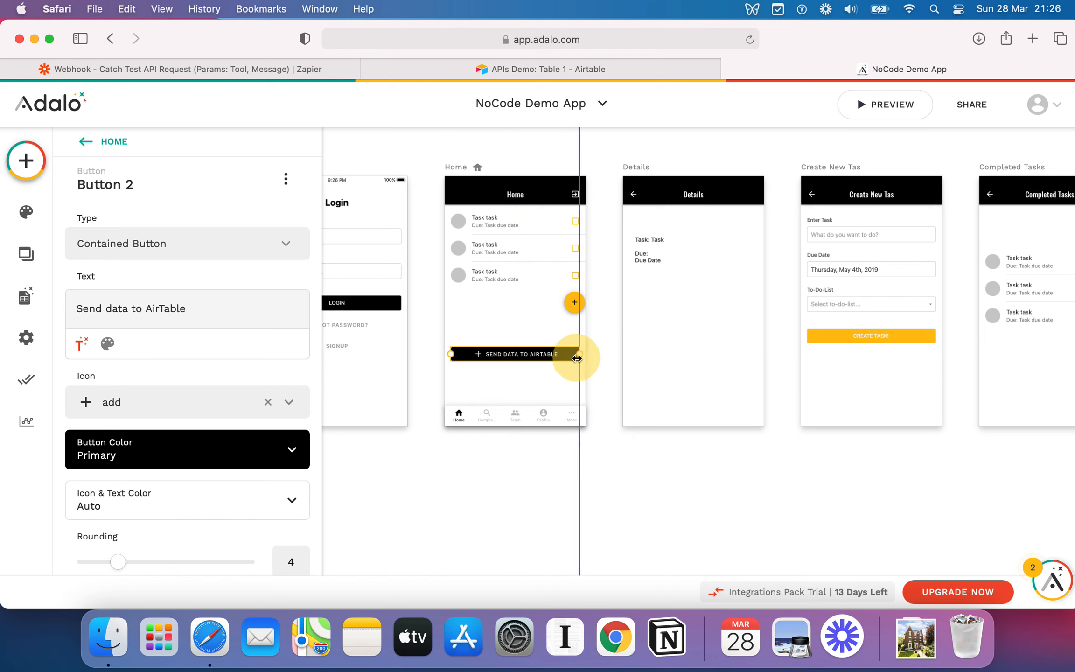
{"action": "left_click", "coordinate": [516, 328]}
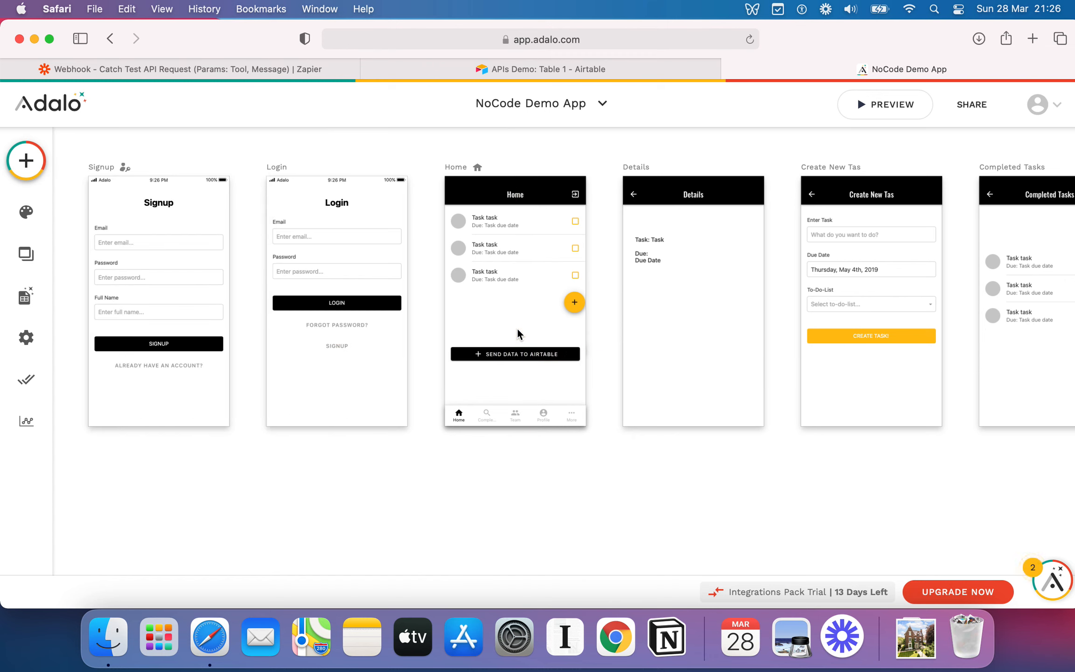
{"action": "left_click", "coordinate": [514, 363]}
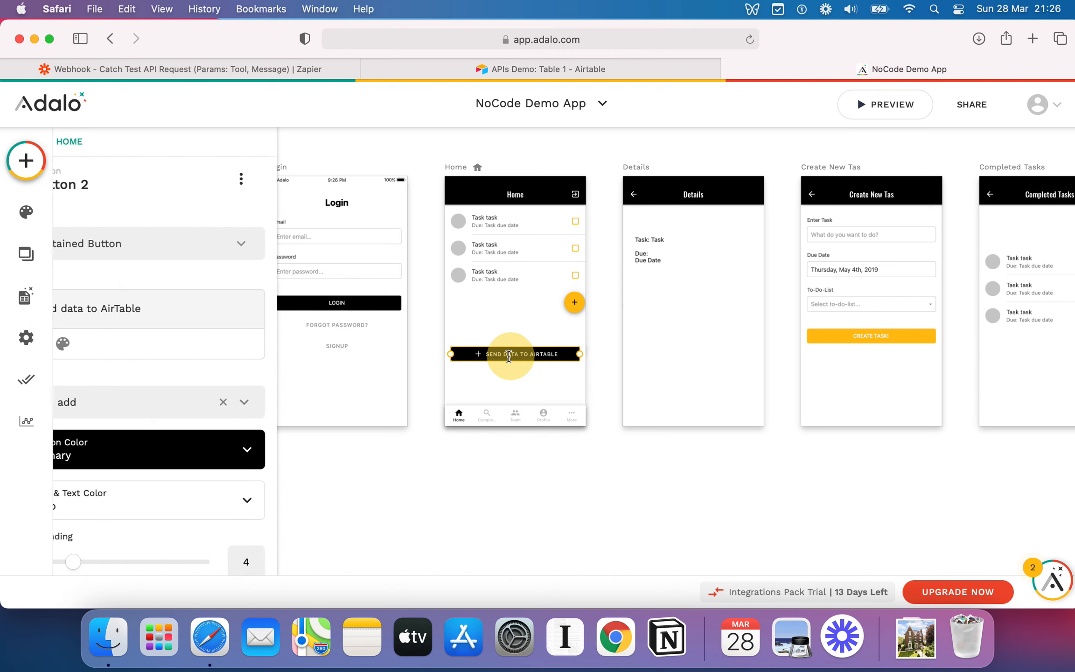
{"action": "left_click", "coordinate": [745, 400]}
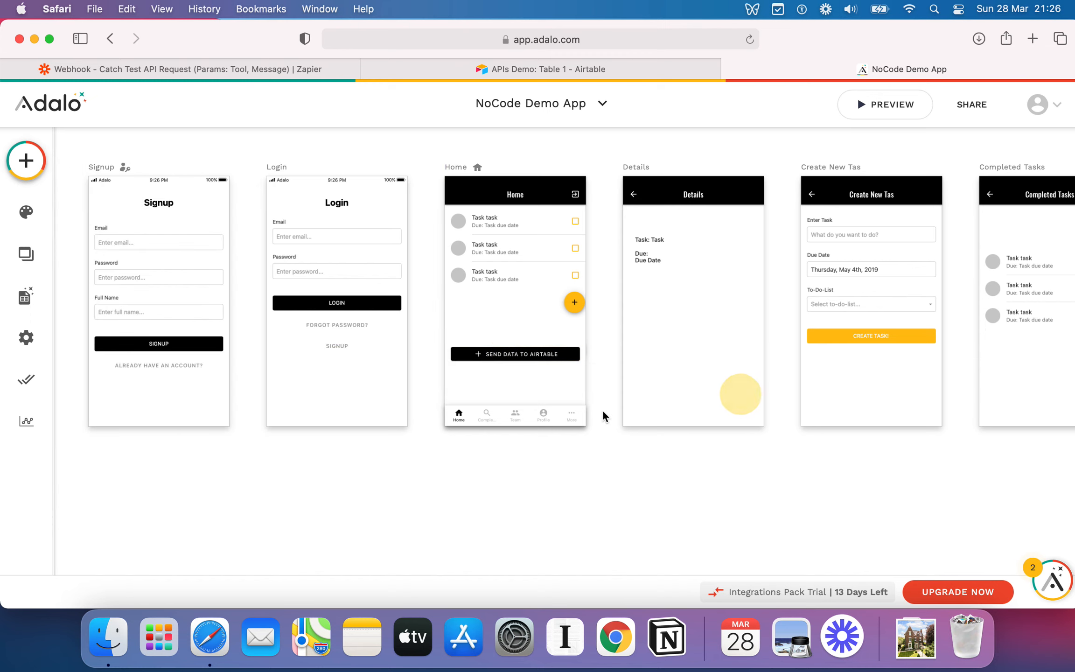